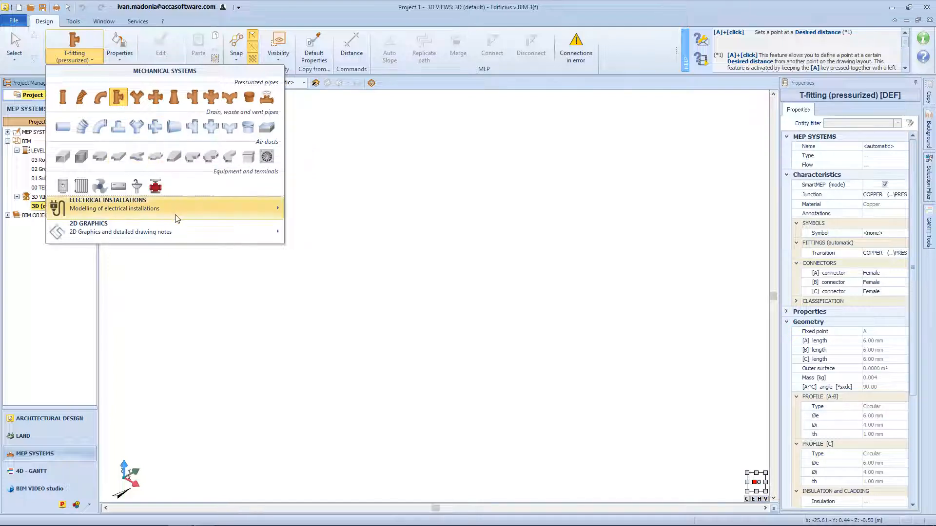
{"action": "mouse_move", "coordinate": [177, 219]}
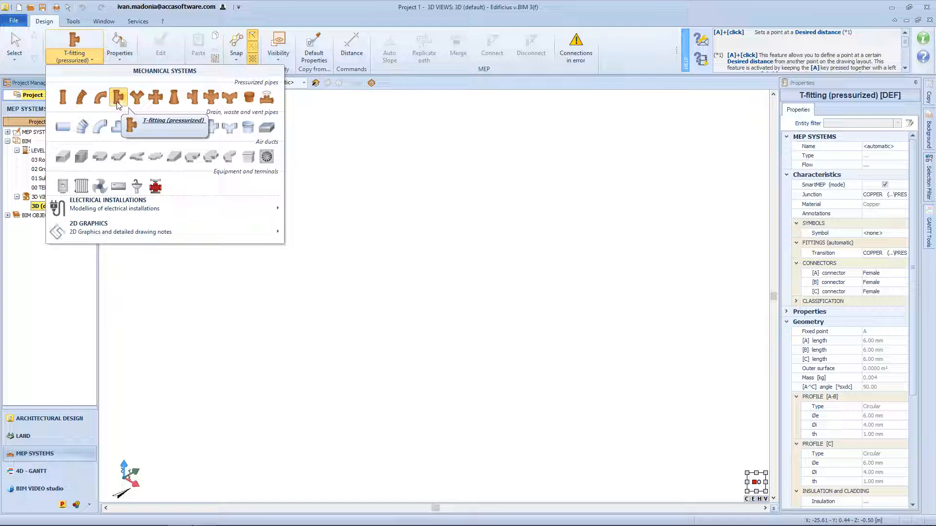
{"action": "left_click", "coordinate": [304, 83]}
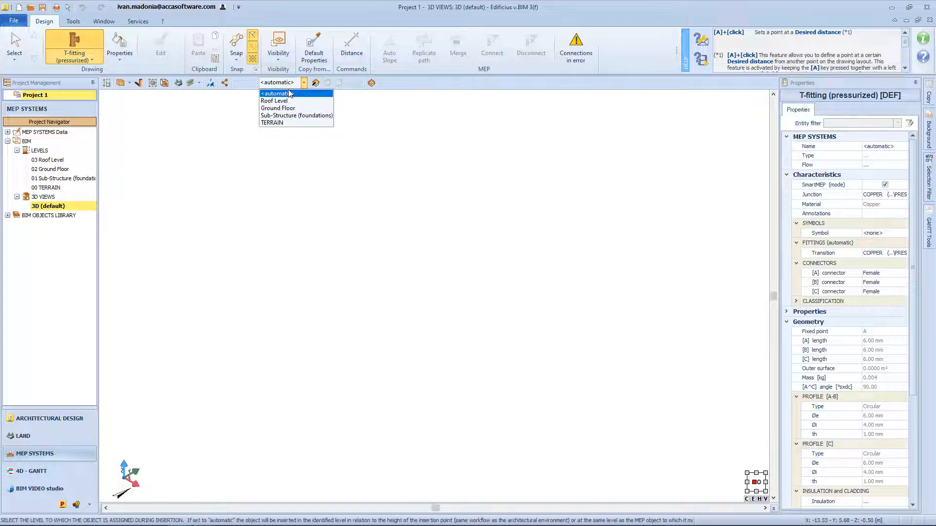
{"action": "left_click", "coordinate": [440, 81]}
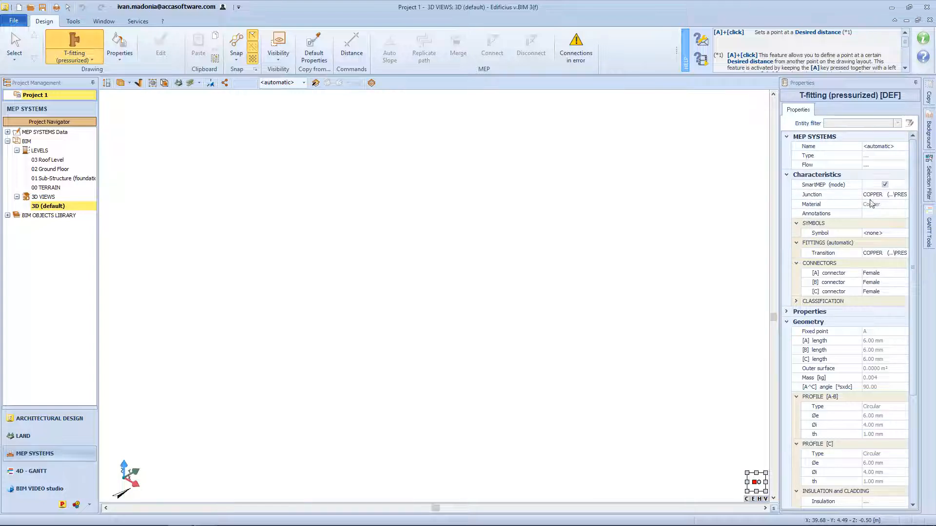
Add a new junction size to the pressurized T-fitting with an L/D [A] ratio of 2.
{"action": "left_click", "coordinate": [842, 196]}
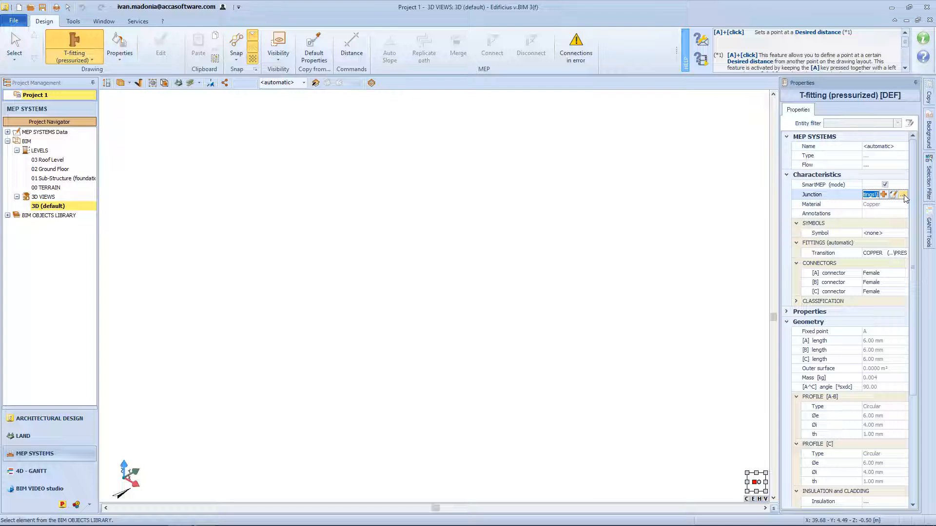
{"action": "left_click", "coordinate": [884, 195]}
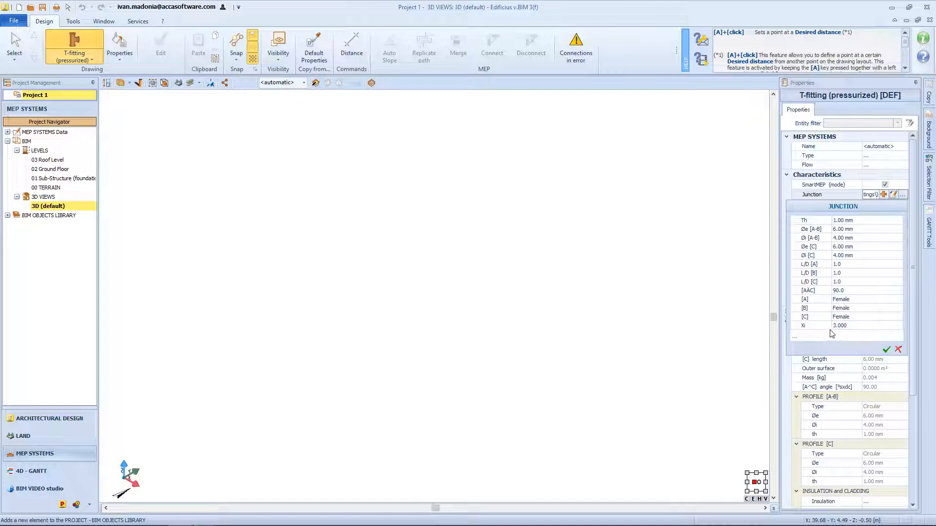
{"action": "left_click", "coordinate": [797, 326]}
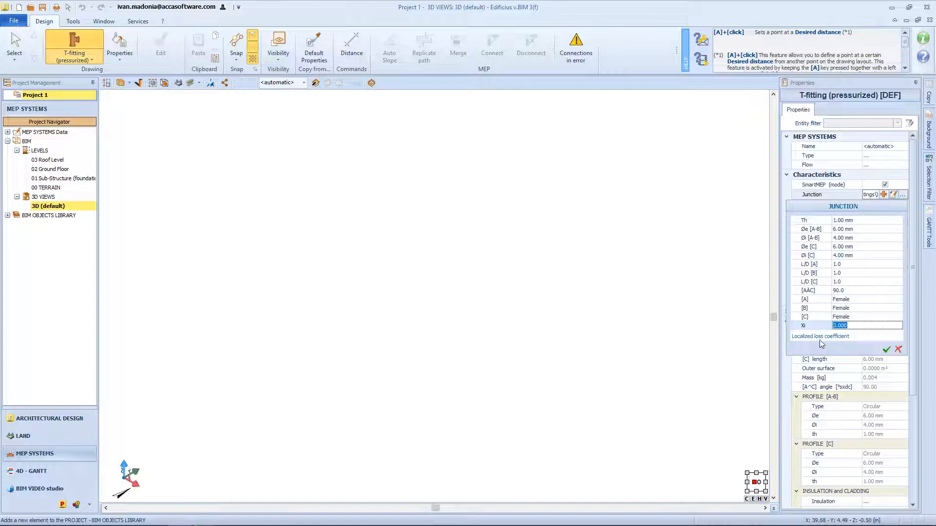
{"action": "left_click", "coordinate": [794, 291]}
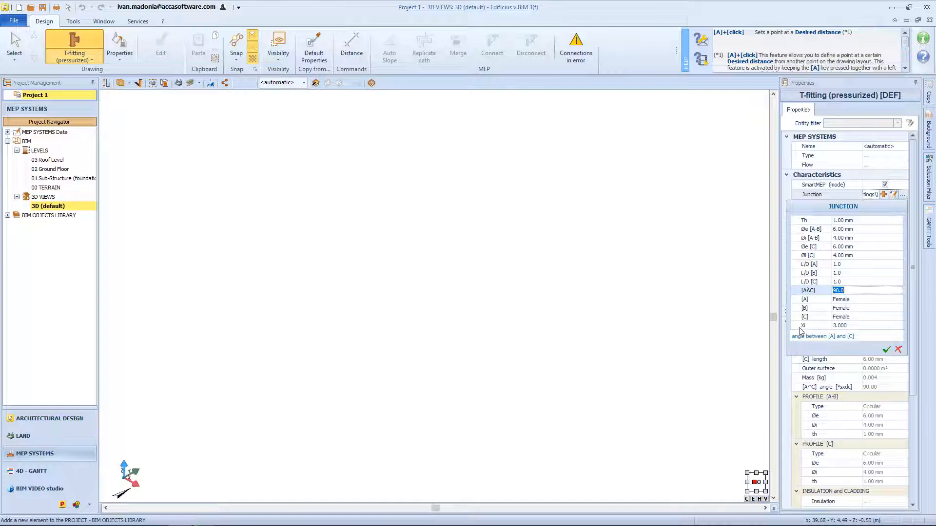
{"action": "left_click", "coordinate": [850, 265]}
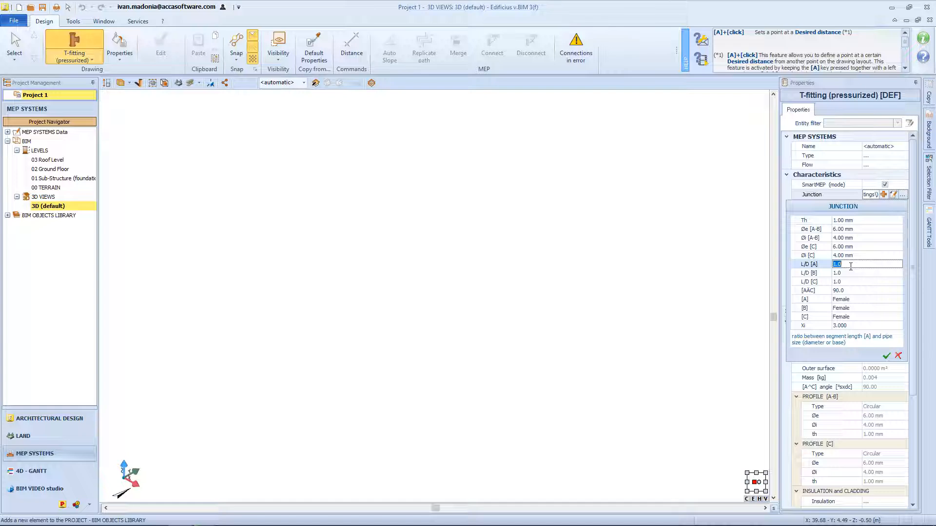
{"action": "type", "text": "2"}
{"action": "left_click", "coordinate": [887, 355]}
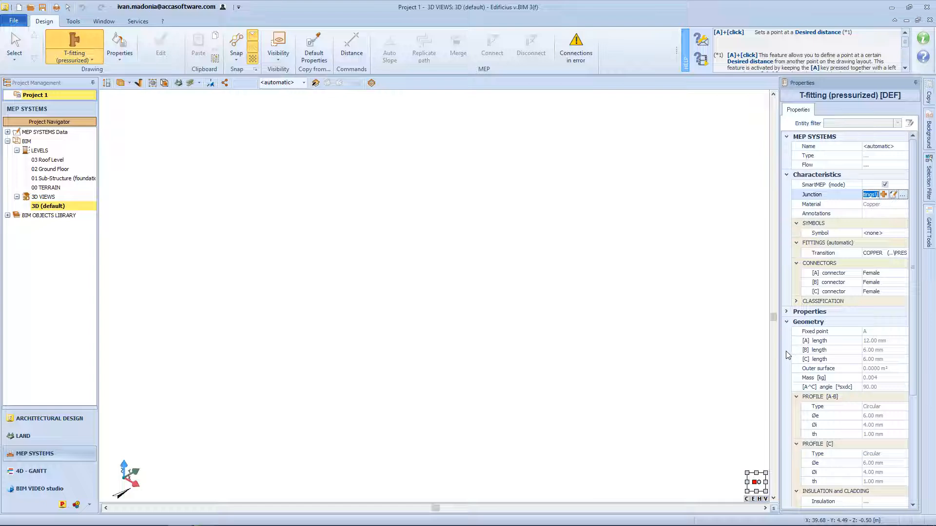
Turn off SmartMEP mode for the T-fitting.
{"action": "mouse_move", "coordinate": [809, 190]}
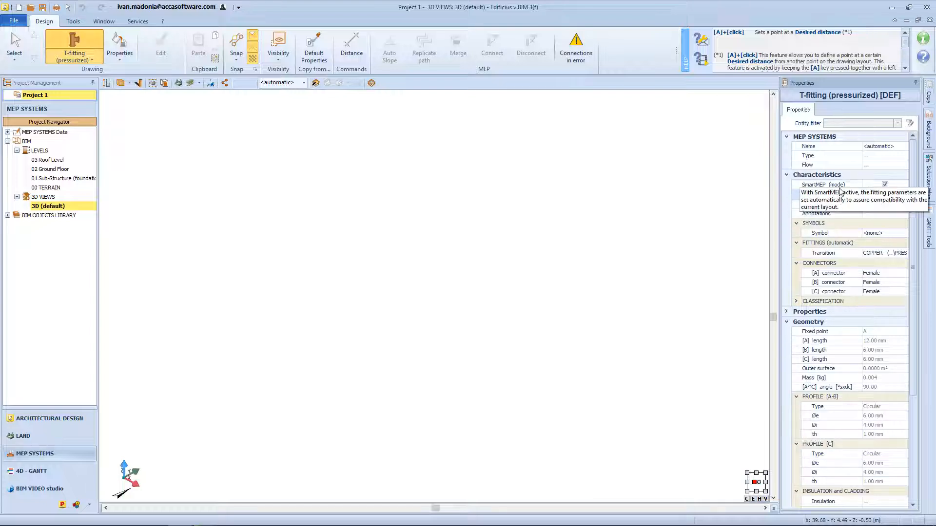
{"action": "left_click", "coordinate": [843, 193]}
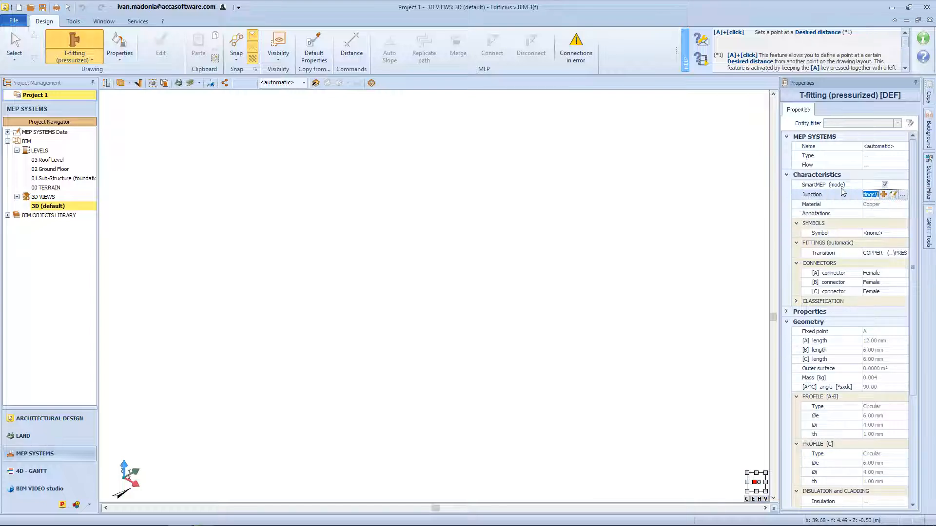
{"action": "left_click", "coordinate": [884, 185]}
{"action": "mouse_move", "coordinate": [850, 190]}
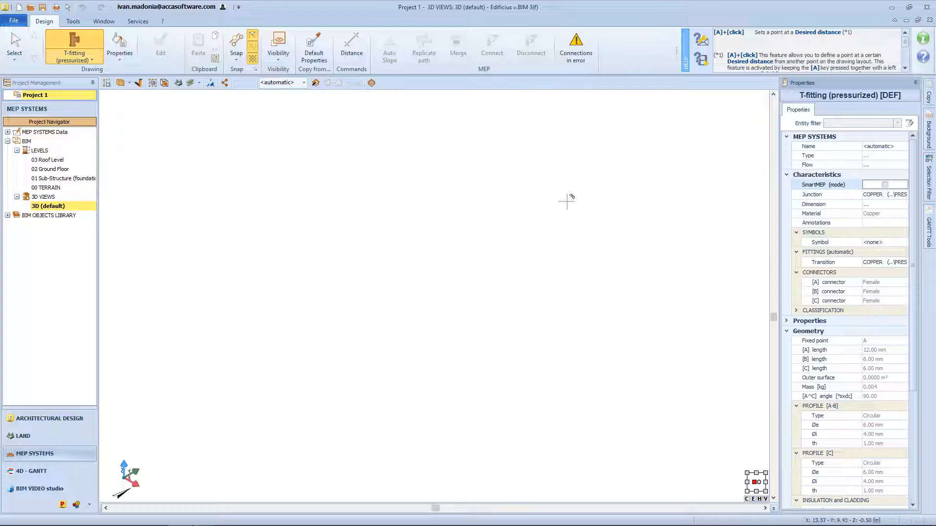
Start placing the T-fitting in the 3D view and cycle through its fixed insertion points, ending on point A.
{"action": "left_click", "coordinate": [407, 277]}
{"action": "scroll", "coordinate": [407, 278], "scroll_direction": "up", "scroll_amount": 8}
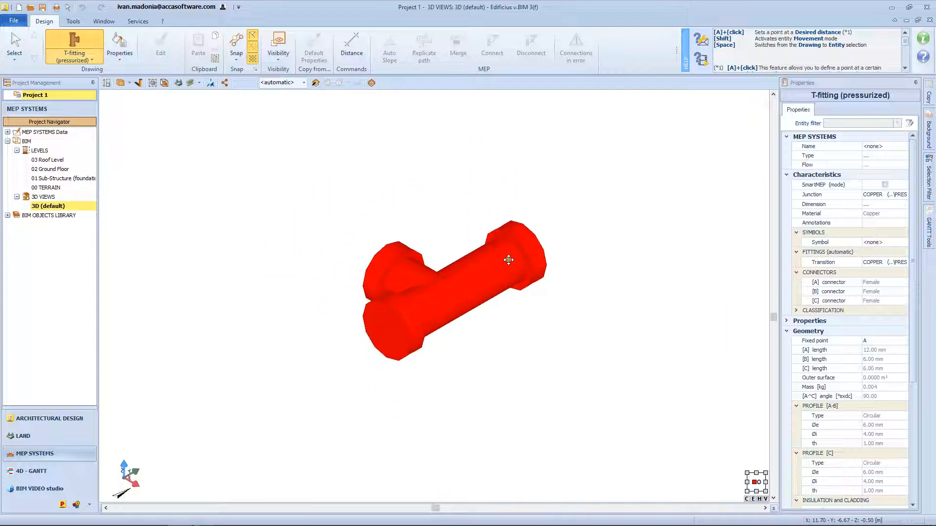
{"action": "mouse_move", "coordinate": [433, 257]}
{"action": "middle_mouse_down"}
{"action": "mouse_move", "coordinate": [448, 261]}
{"action": "mouse_move", "coordinate": [427, 264]}
{"action": "middle_mouse_up"}
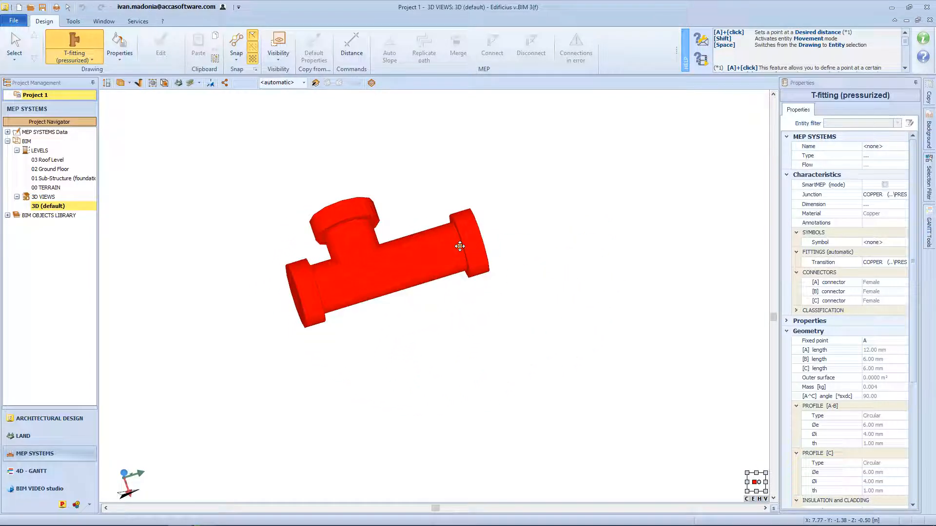
{"action": "key", "text": "F5"}
{"action": "key", "text": "F6"}
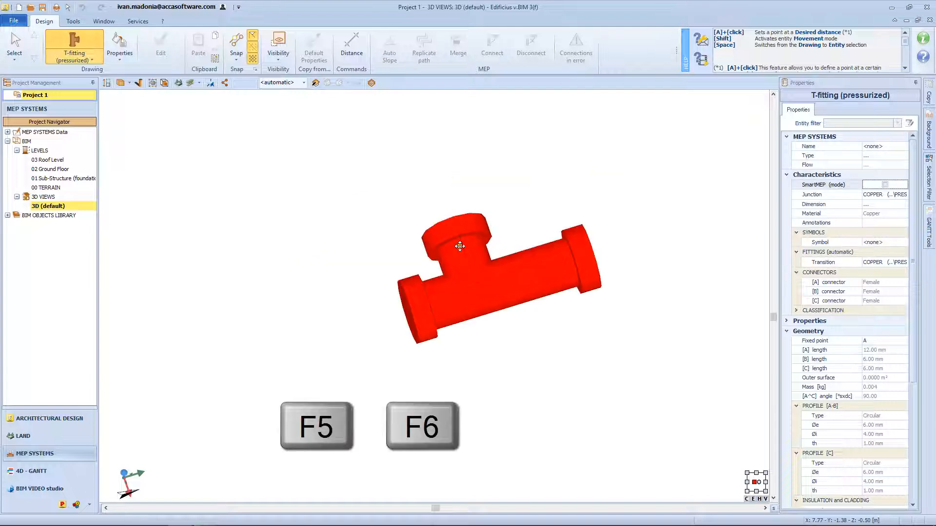
{"action": "key", "text": "F6"}
{"action": "key", "text": "F6"}
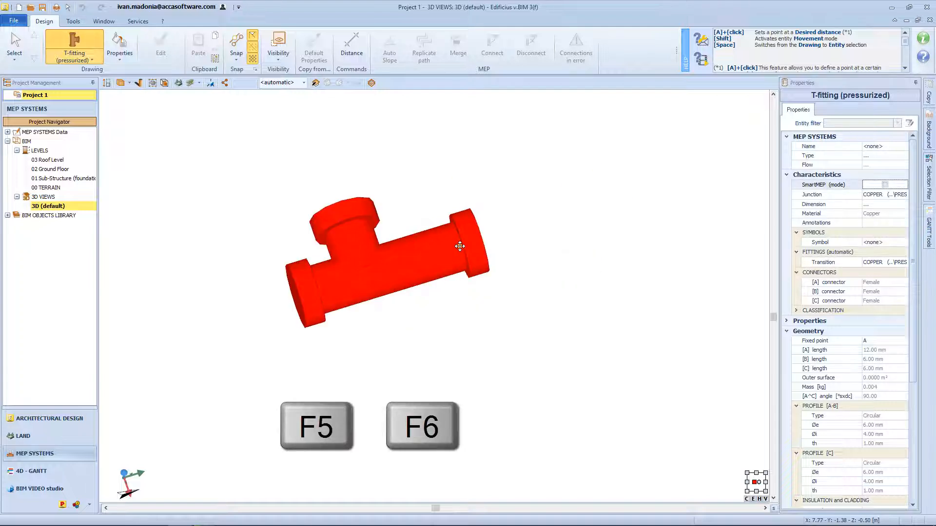
{"action": "middle_click_drag", "start_coordinate": [461, 247], "coordinate": [487, 229]}
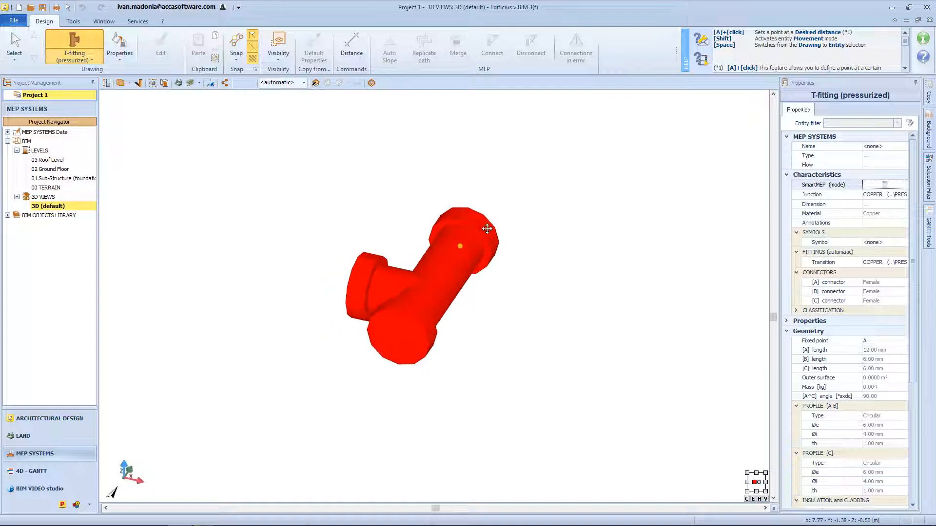
Insert the T-fitting with a rotation of 0° and open the Ground Floor plan.
{"action": "left_click", "coordinate": [465, 243]}
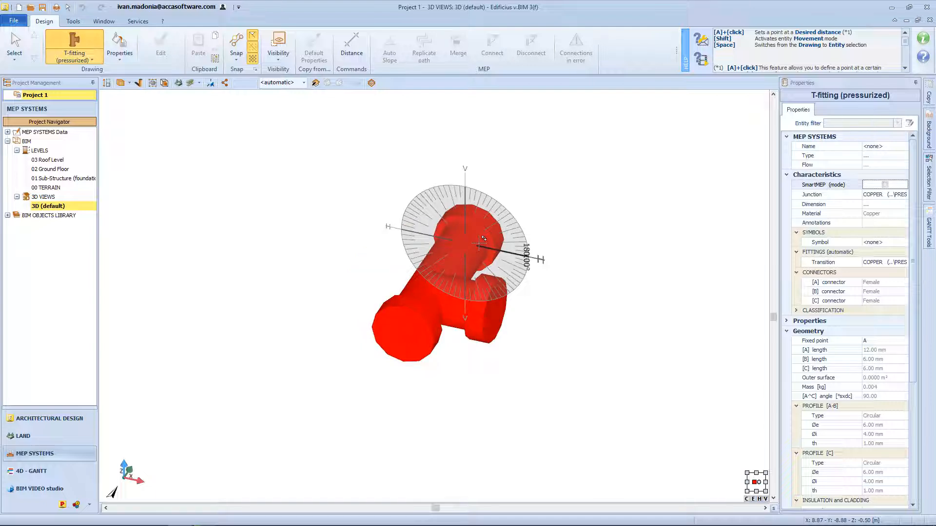
{"action": "middle_click_drag", "start_coordinate": [483, 239], "coordinate": [389, 225]}
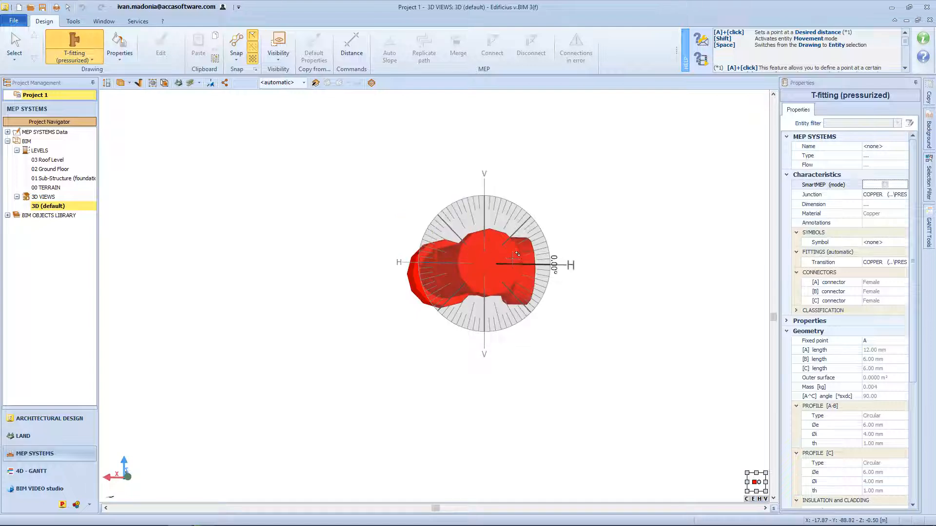
{"action": "middle_click_drag", "start_coordinate": [513, 257], "coordinate": [451, 273]}
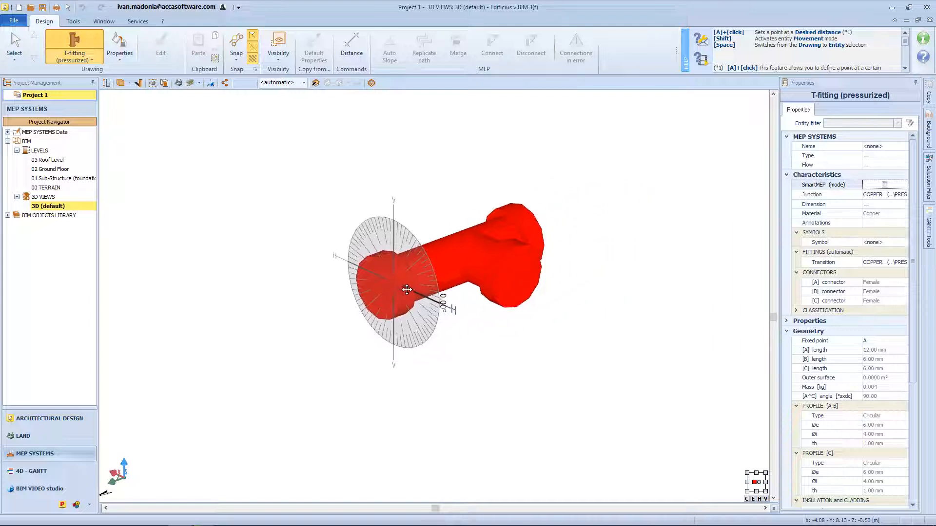
{"action": "left_click", "coordinate": [431, 316]}
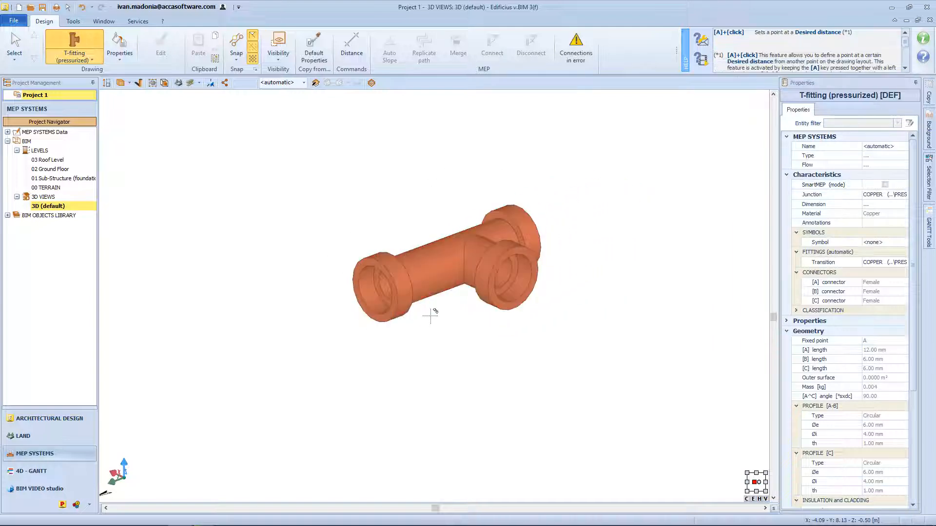
{"action": "double_click", "coordinate": [67, 170]}
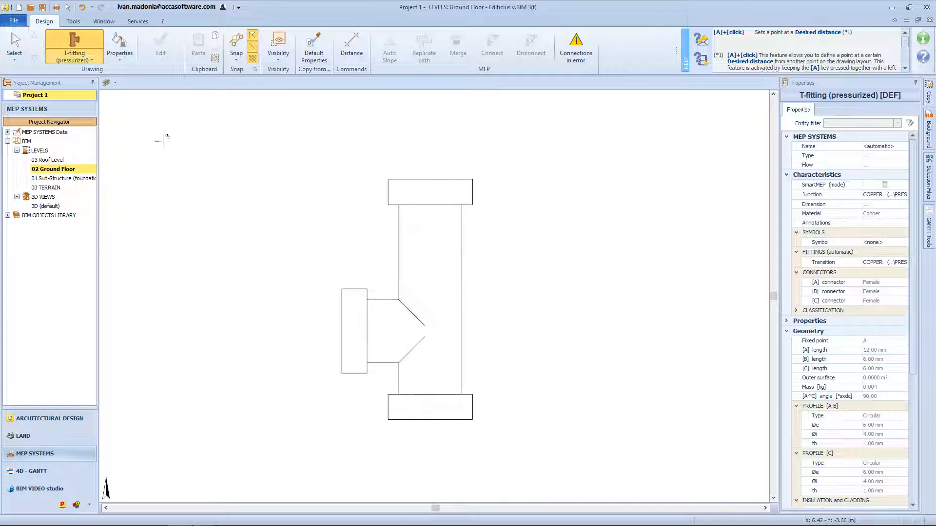
Create a new element in the project library's Technical Installations, under Pressurized Pipes, Transition Fittings, T-fittings.
{"action": "left_click", "coordinate": [8, 216]}
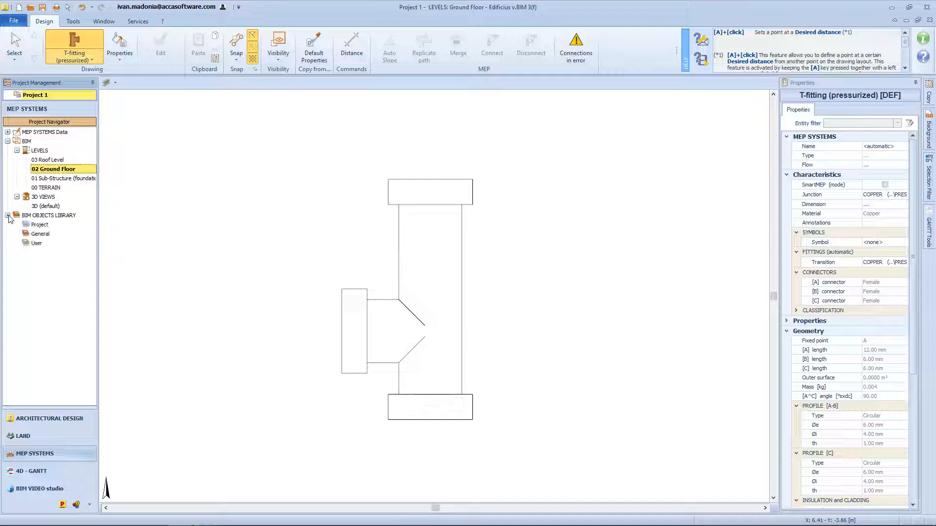
{"action": "left_click", "coordinate": [50, 225]}
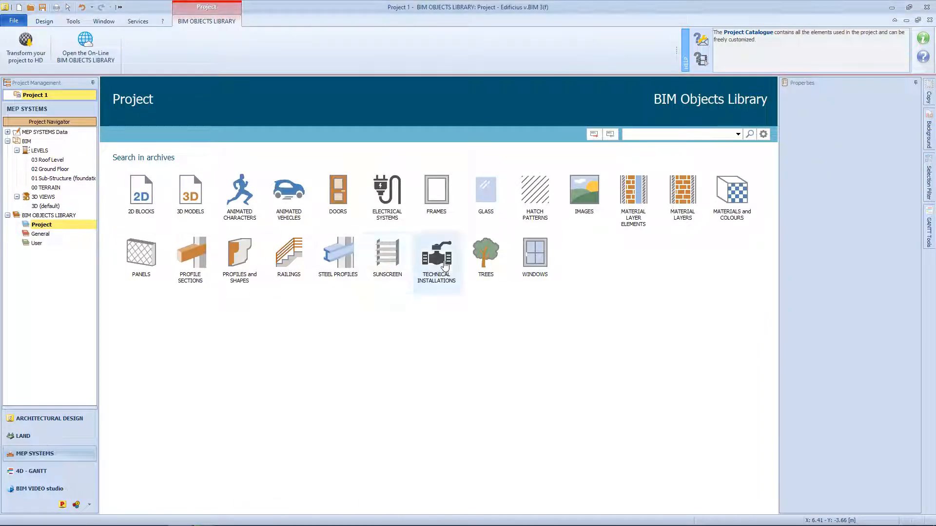
{"action": "left_click", "coordinate": [441, 263]}
{"action": "left_click", "coordinate": [108, 150]}
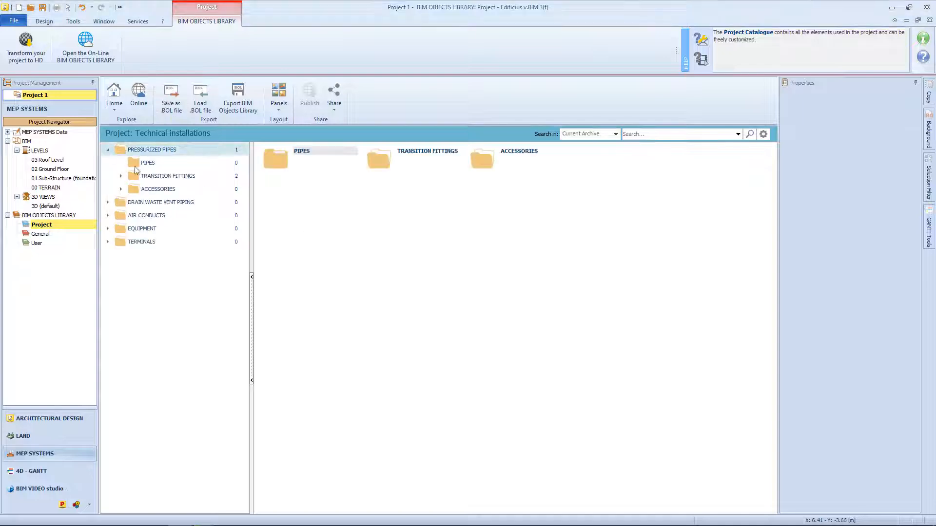
{"action": "double_click", "coordinate": [142, 178]}
{"action": "left_click", "coordinate": [165, 202]}
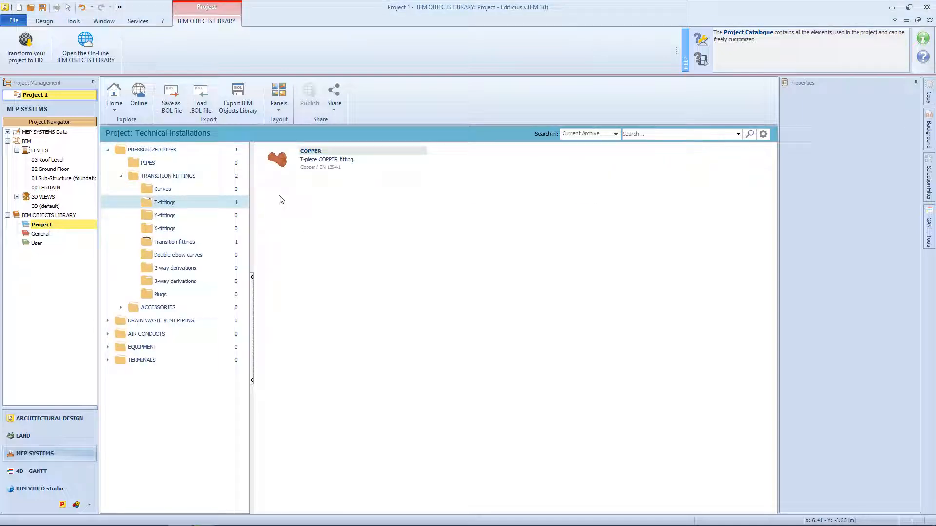
{"action": "right_click", "coordinate": [312, 194]}
{"action": "mouse_move", "coordinate": [333, 209]}
{"action": "left_click", "coordinate": [398, 220]}
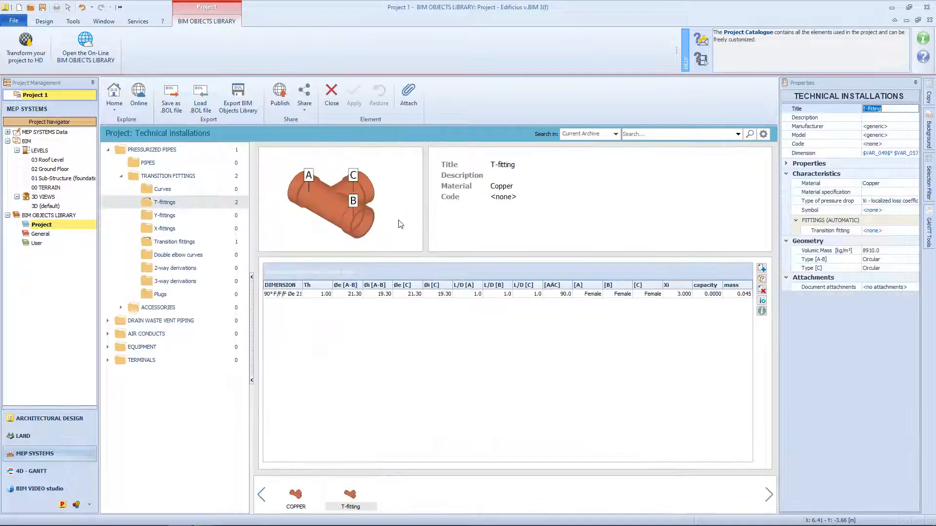
Set the new T-fitting's L/D [A] ratio to 2, apply the change and close the element.
{"action": "left_click", "coordinate": [472, 293]}
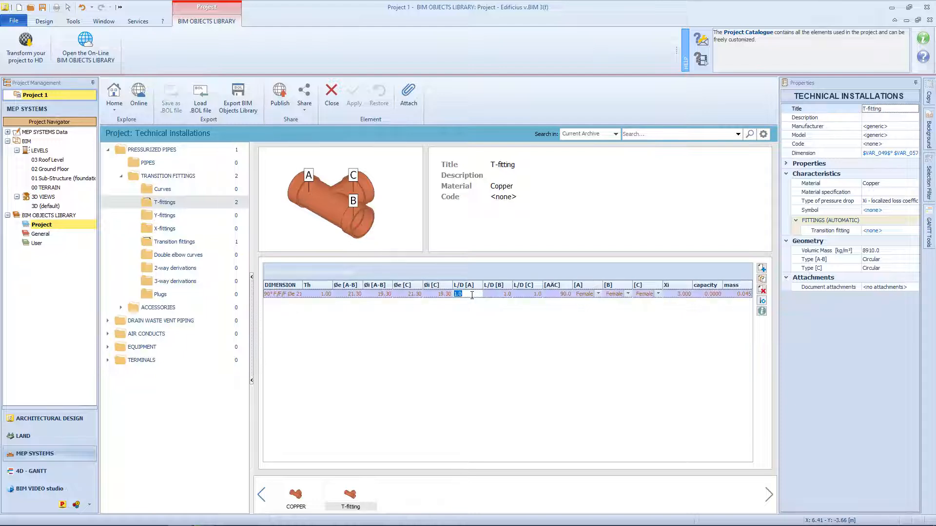
{"action": "type", "text": "2"}
{"action": "left_click", "coordinate": [354, 95]}
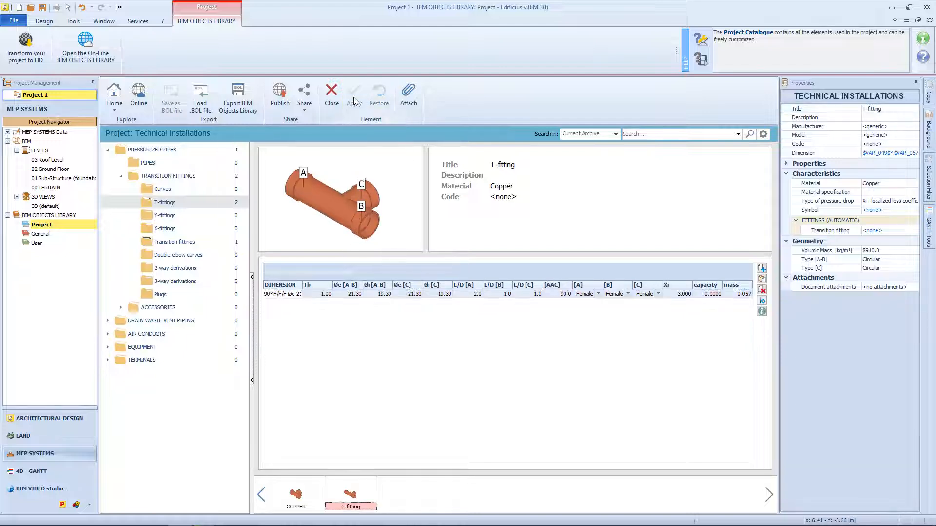
{"action": "left_click", "coordinate": [331, 94]}
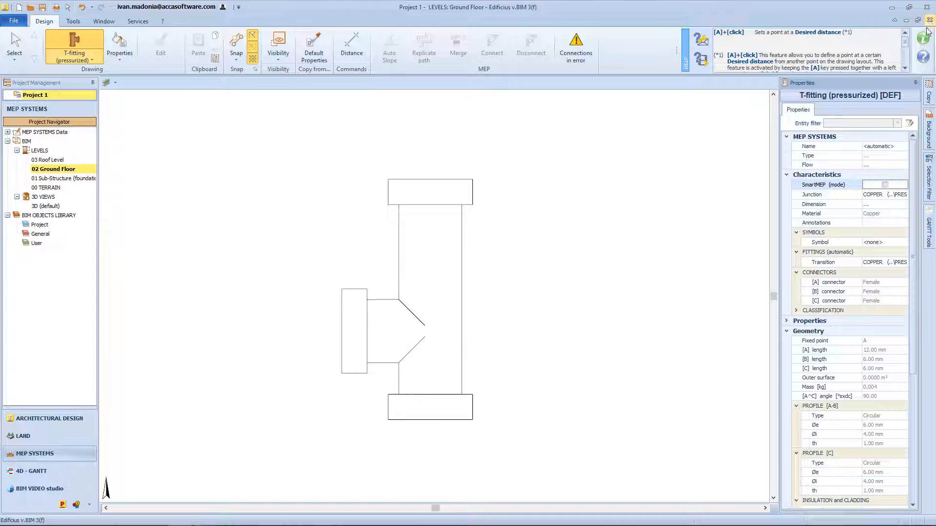
Open the T-fitting's COPPER junction in the element editor and set the angle between A and C in the third row to 45°.
{"action": "left_click", "coordinate": [897, 196]}
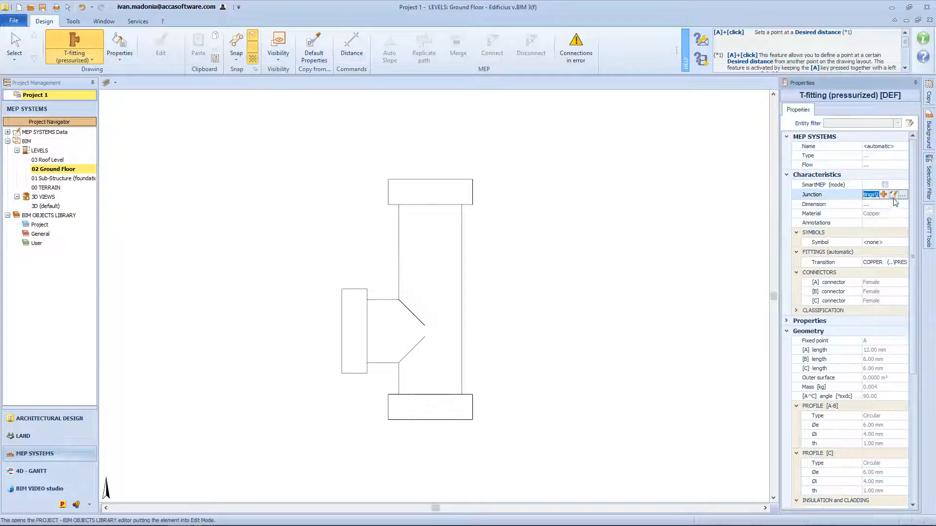
{"action": "left_click", "coordinate": [894, 196]}
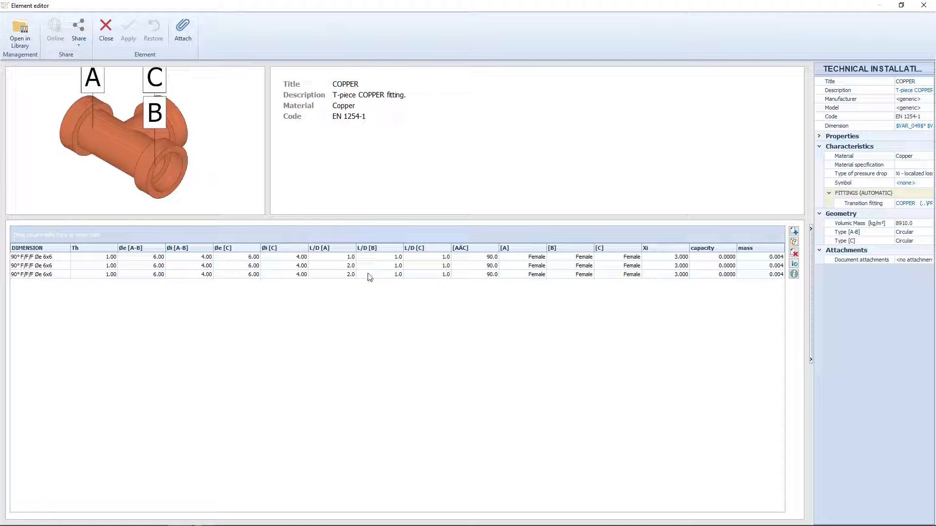
{"action": "double_click", "coordinate": [489, 273]}
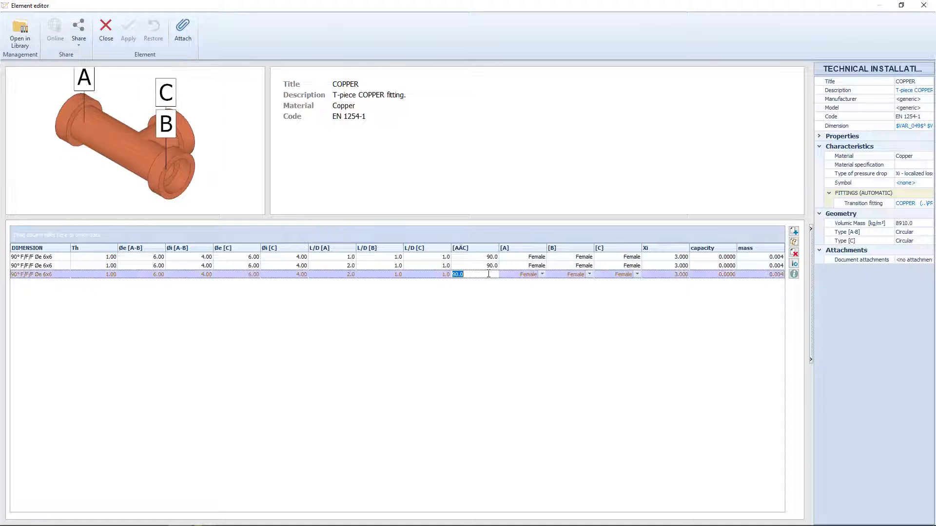
{"action": "type", "text": "45"}
{"action": "key", "text": "Return"}
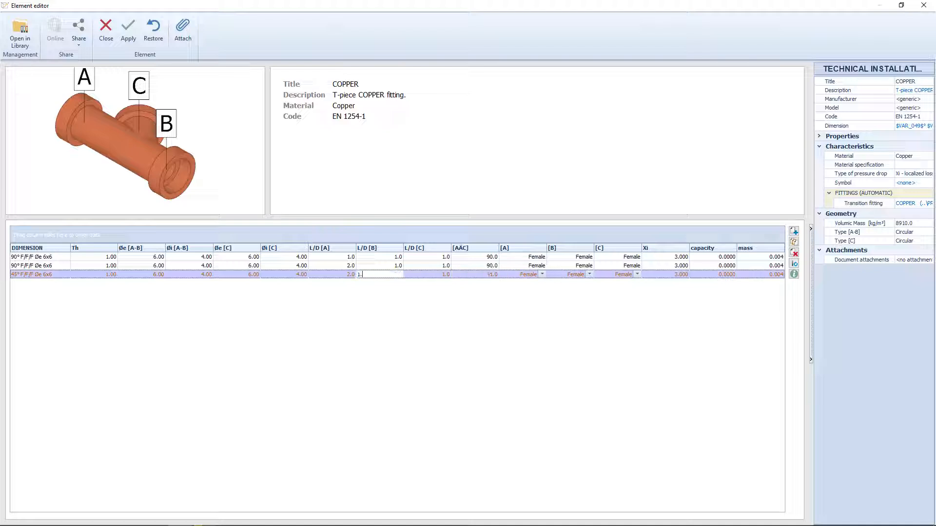
Set the L/D [C] ratio of the 45° row to 1.5.
{"action": "double_click", "coordinate": [420, 276]}
{"action": "type", "text": "1.5"}
{"action": "key", "text": "Return"}
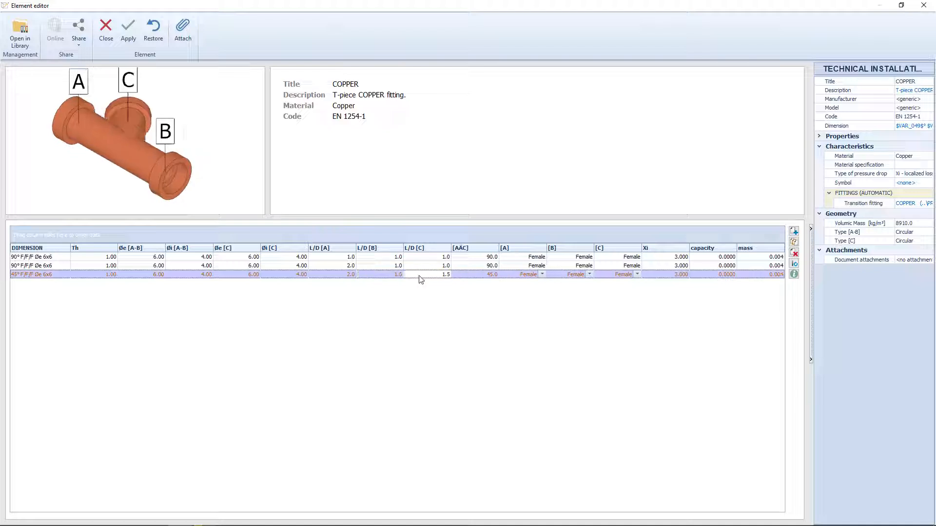
Confirm the 45° row's dimensions, apply the changes to the COPPER junction and close its element editor.
{"action": "left_click", "coordinate": [22, 276]}
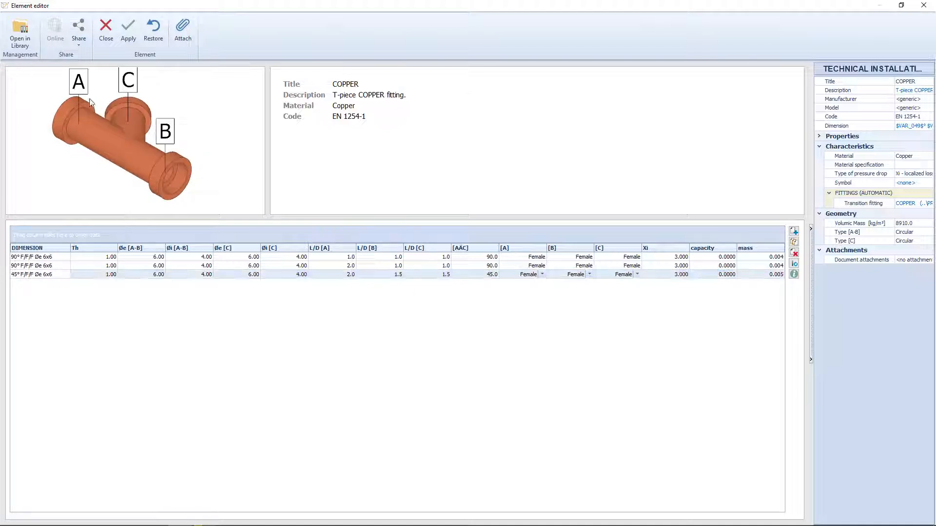
{"action": "left_click_drag", "start_coordinate": [97, 154], "coordinate": [123, 180]}
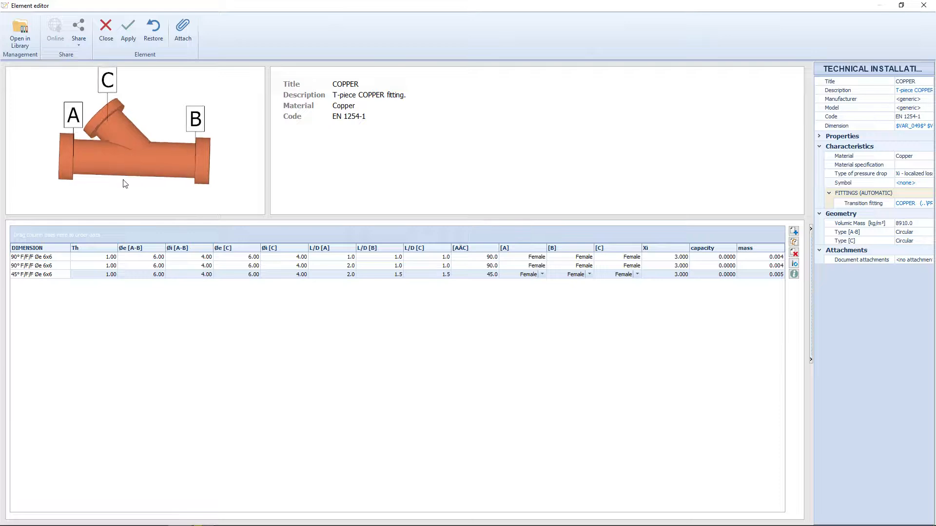
{"action": "left_click", "coordinate": [128, 29]}
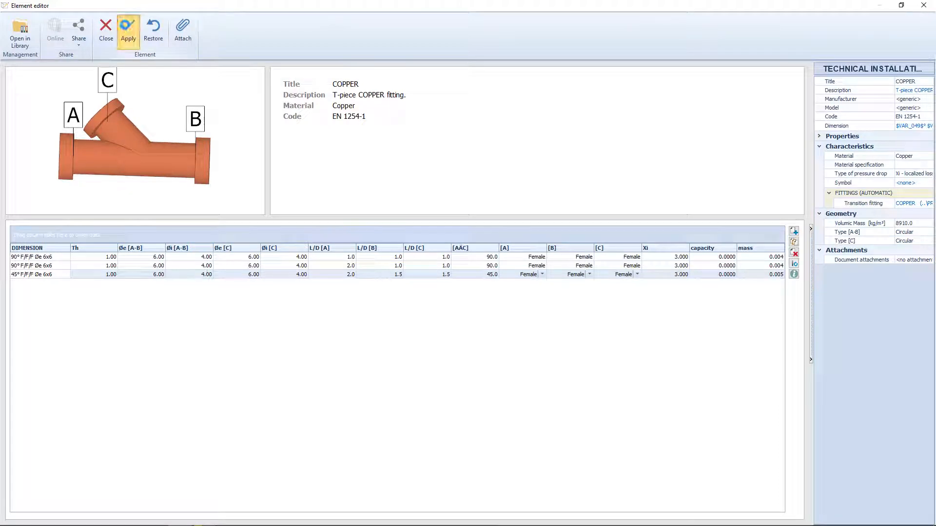
{"action": "left_click", "coordinate": [109, 30]}
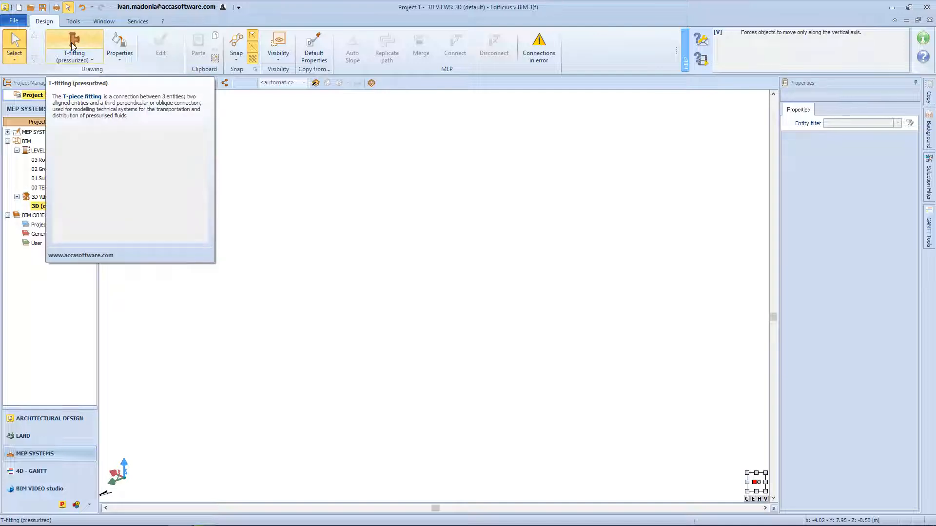
Insert a pressurized T-fitting in the 3D view using the 45° F/F/F Øe 6x6 dimension.
{"action": "left_click", "coordinate": [71, 43]}
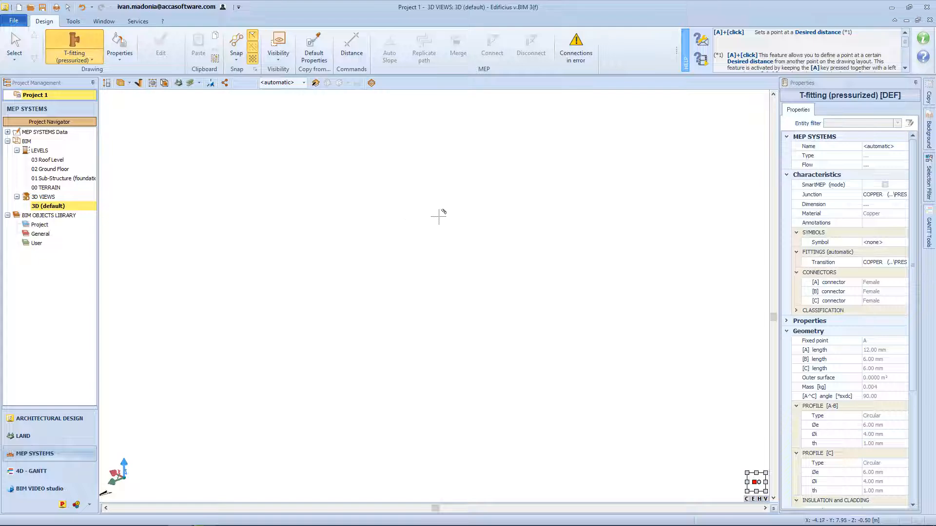
{"action": "mouse_move", "coordinate": [849, 189]}
{"action": "left_click", "coordinate": [878, 205]}
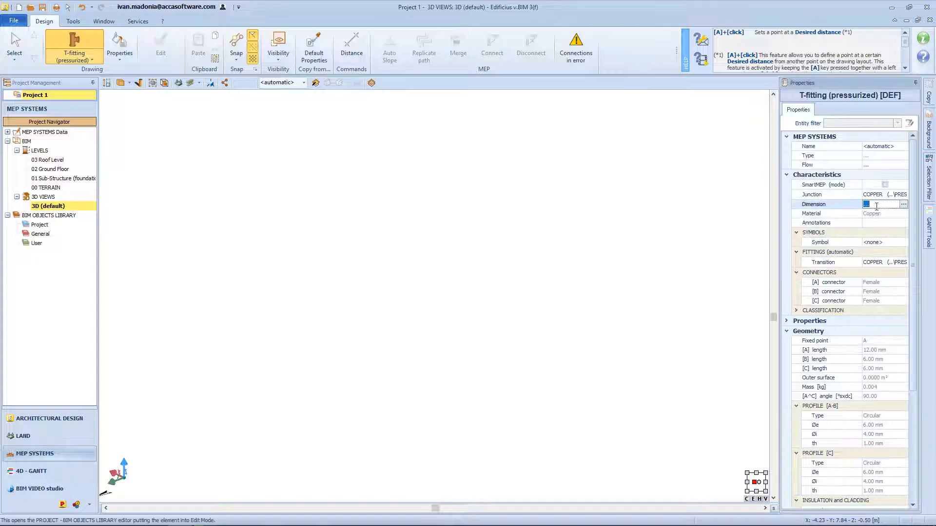
{"action": "left_click", "coordinate": [904, 205]}
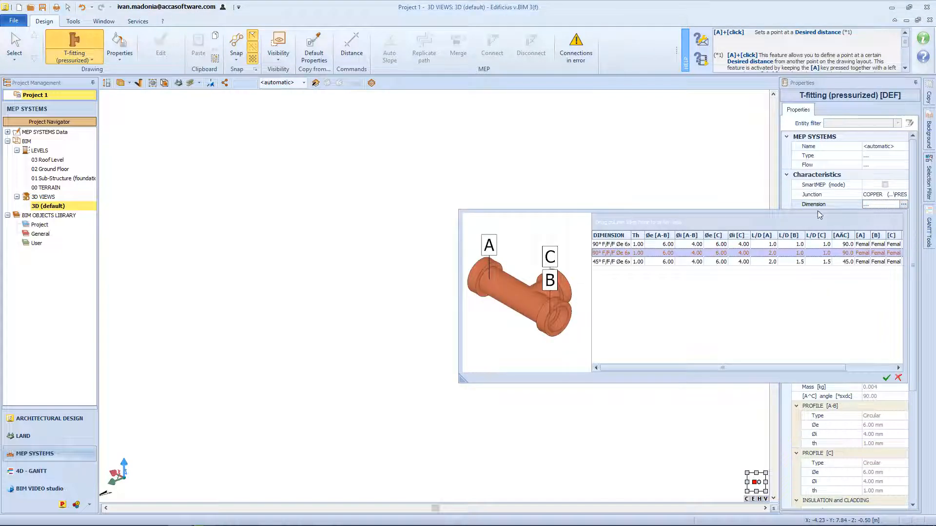
{"action": "left_click", "coordinate": [602, 263]}
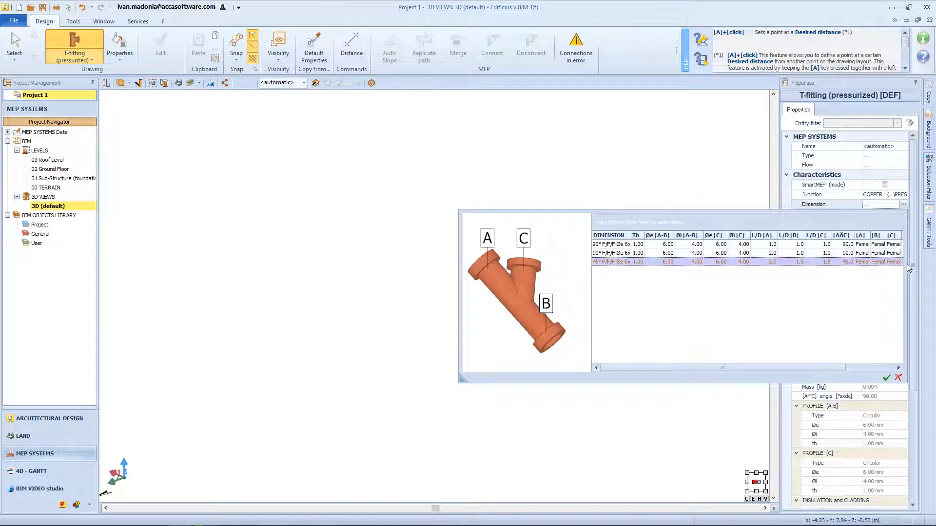
{"action": "left_click", "coordinate": [886, 378]}
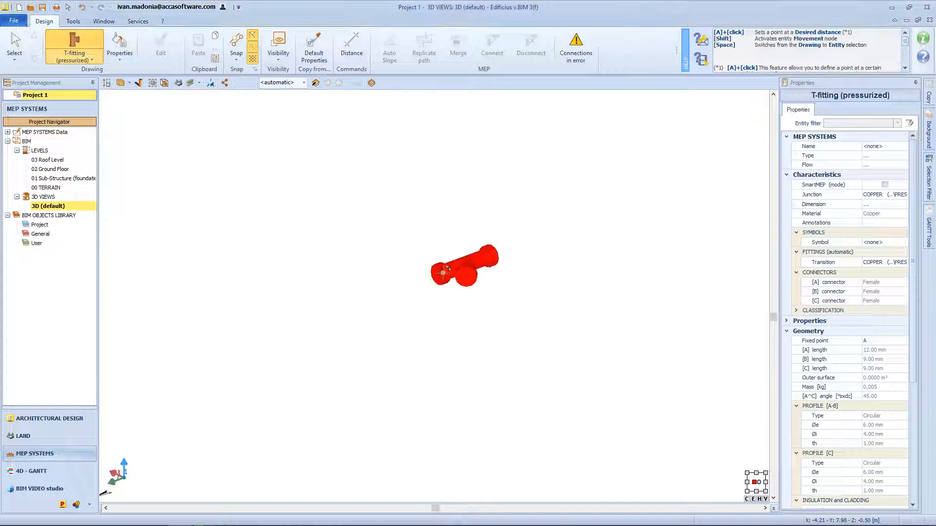
{"action": "scroll", "coordinate": [443, 273], "scroll_direction": "up", "scroll_amount": 5}
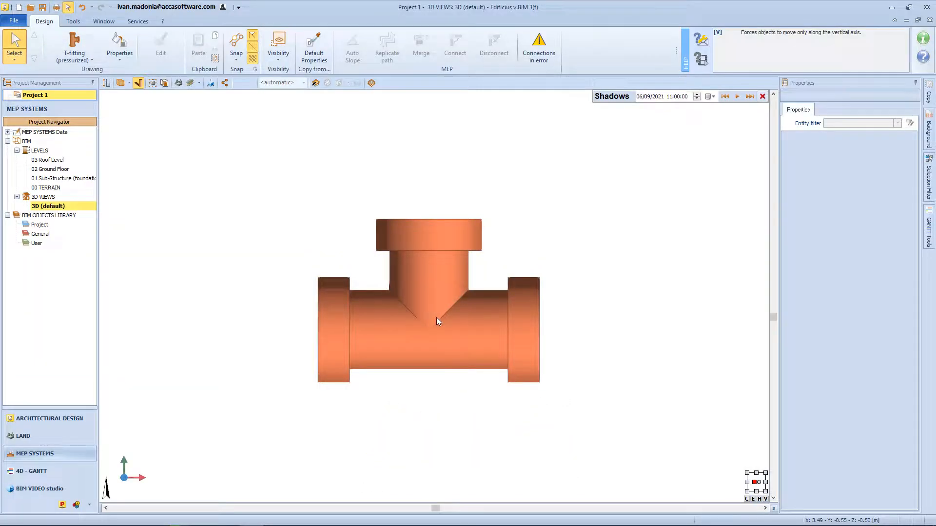
Select the 90° copper T-fitting and move it a short distance to the left by its fixed point.
{"action": "left_click", "coordinate": [437, 321]}
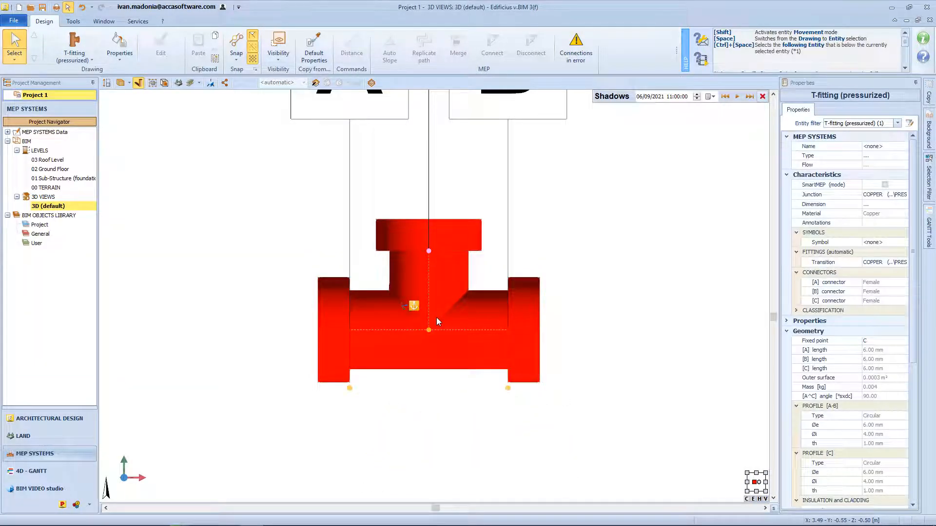
{"action": "scroll", "coordinate": [437, 320], "scroll_direction": "down", "scroll_amount": 4}
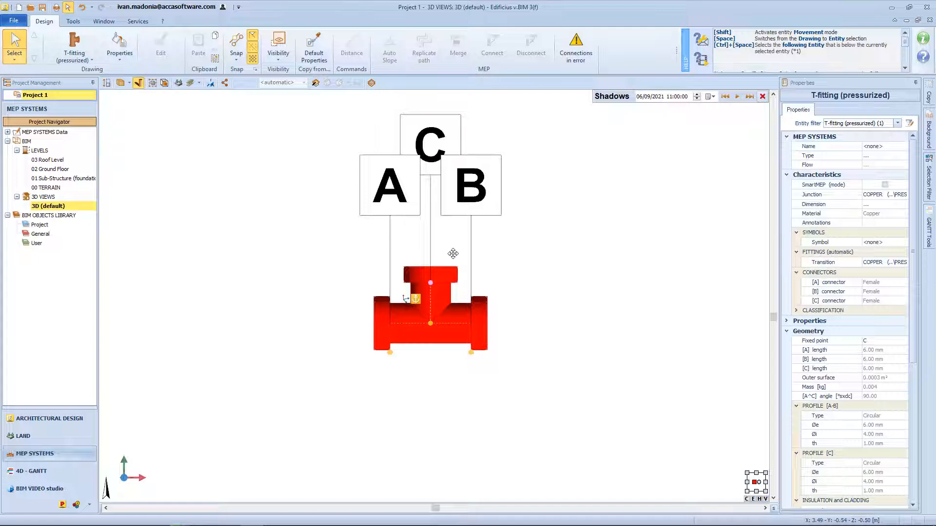
{"action": "middle_click_drag", "start_coordinate": [453, 253], "coordinate": [452, 274]}
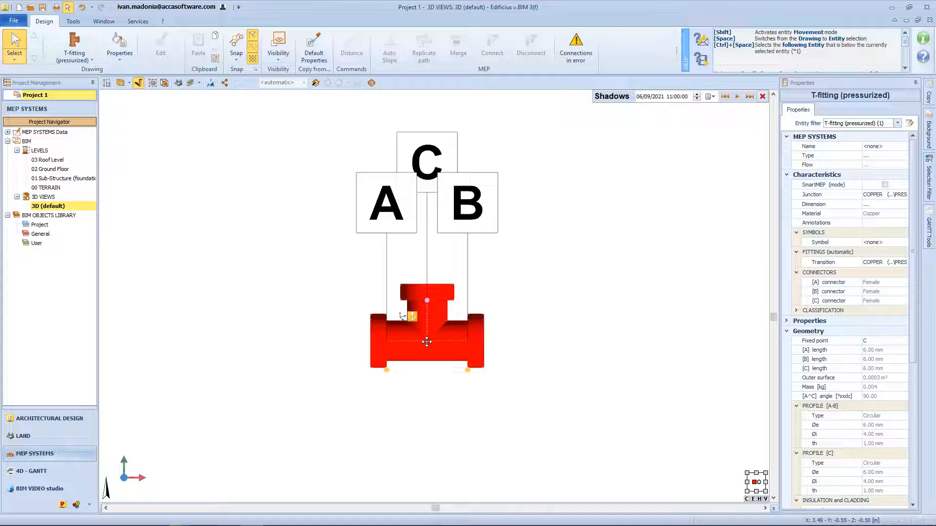
{"action": "left_click_drag", "start_coordinate": [427, 342], "coordinate": [361, 329]}
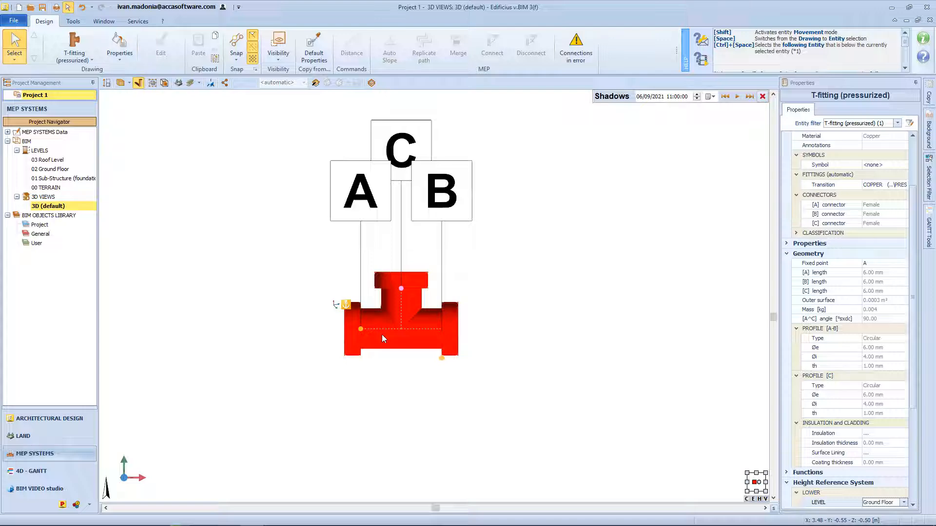
Cycle the T-fitting's fixed point between its ends, finishing on C, and move the fitting to the right by that point.
{"action": "key", "text": "F5"}
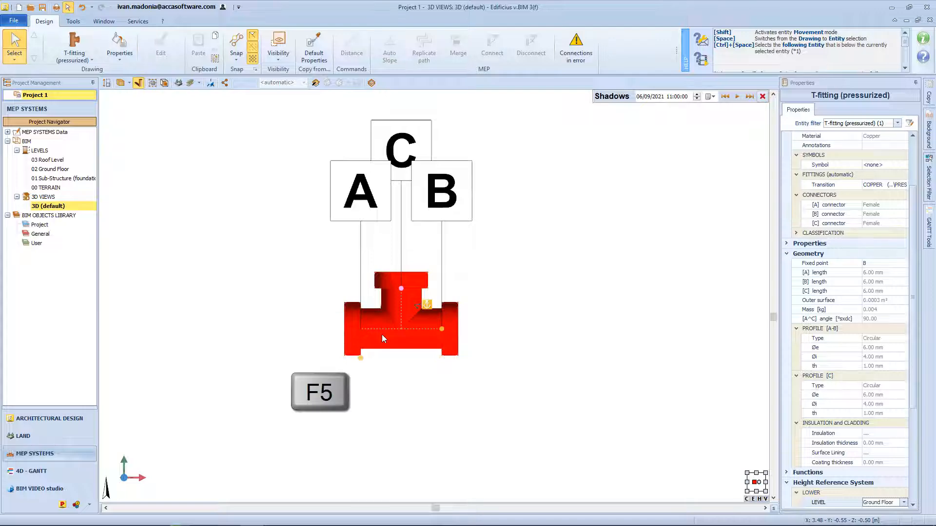
{"action": "key", "text": "F6"}
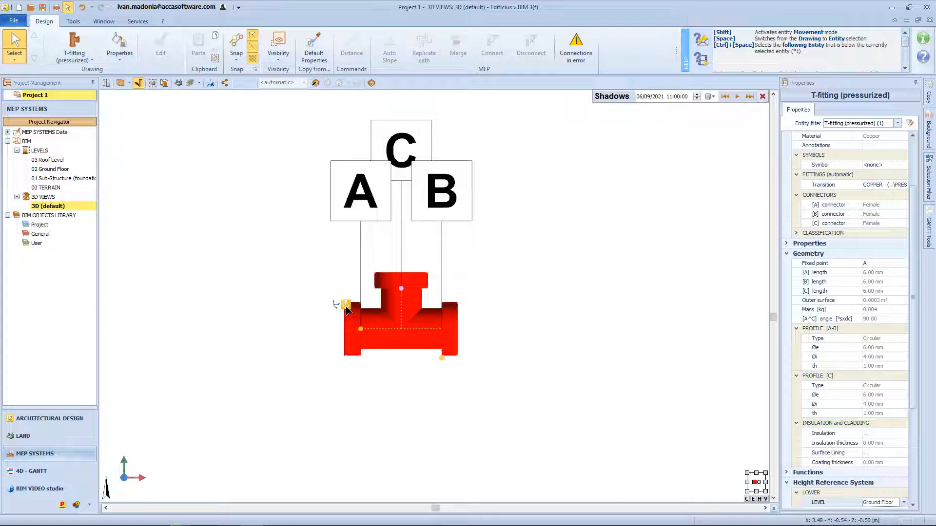
{"action": "key", "text": "F5"}
{"action": "left_click", "coordinate": [385, 265]}
{"action": "left_click_drag", "start_coordinate": [401, 330], "coordinate": [482, 325]}
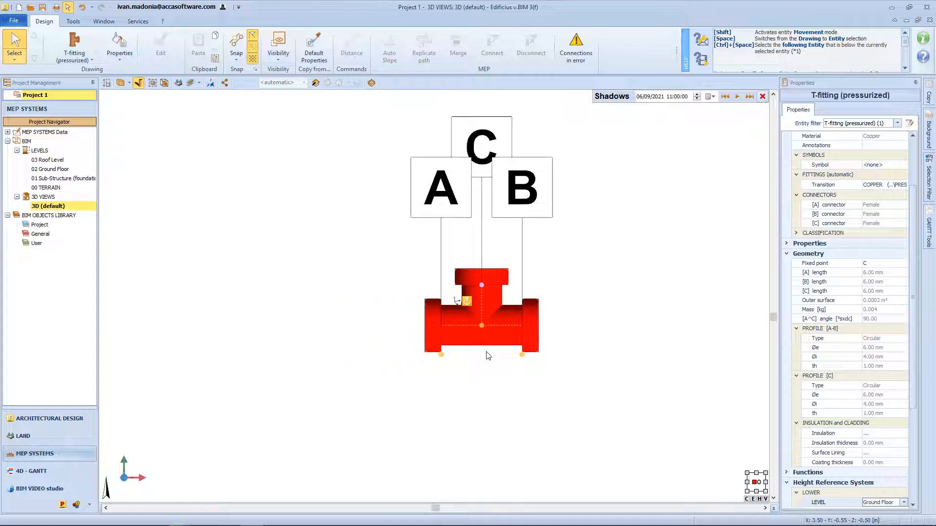
Adjust end A of the T-fitting freehand from its node to a length of about 5.95 mm.
{"action": "middle_click_drag", "start_coordinate": [488, 356], "coordinate": [444, 373]}
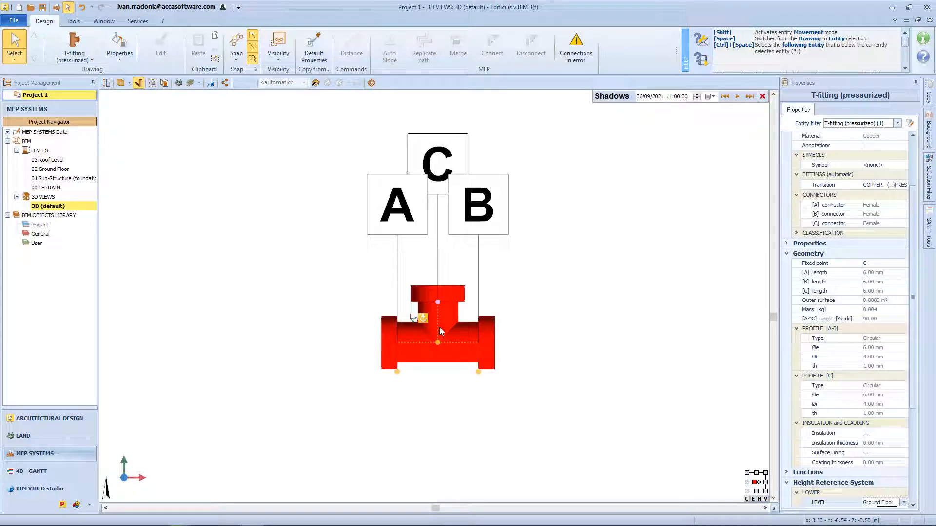
{"action": "key", "text": "x"}
{"action": "left_click", "coordinate": [397, 342]}
{"action": "left_click", "coordinate": [429, 320]}
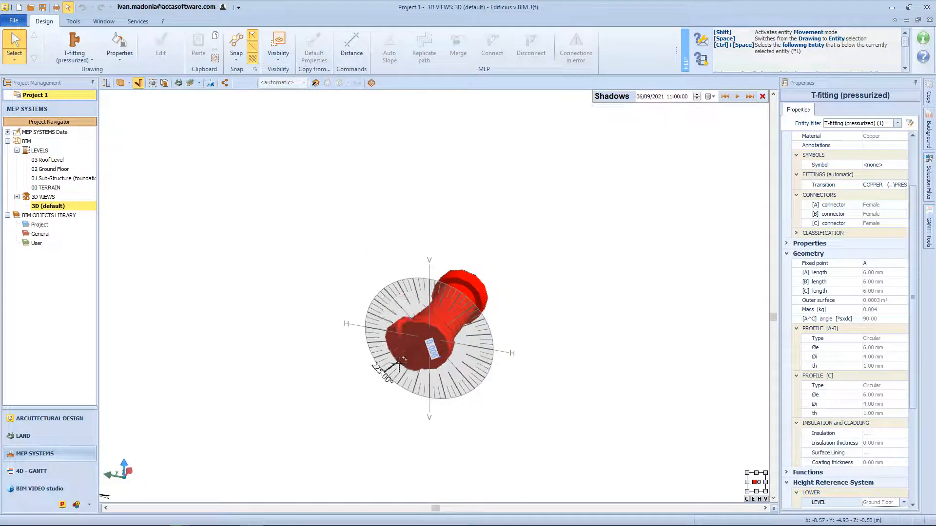
{"action": "middle_click_drag", "start_coordinate": [470, 343], "coordinate": [338, 269]}
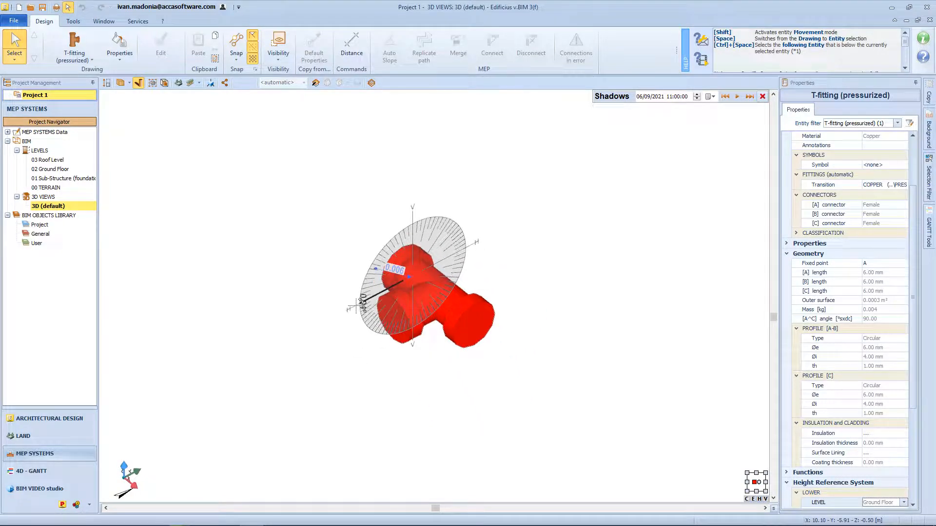
{"action": "left_click", "coordinate": [372, 298]}
{"action": "middle_click_drag", "start_coordinate": [417, 284], "coordinate": [531, 313]}
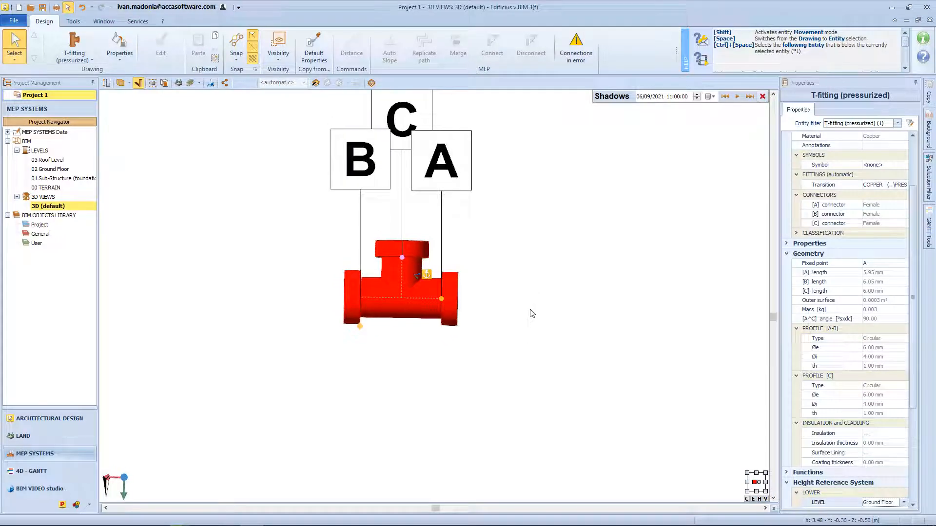
Switch the T-fitting's fixed point to C and rotate the fitting freehand in 3D with the movement manipulator.
{"action": "key", "text": "Tab"}
{"action": "key", "text": "Tab"}
{"action": "key", "text": "Tab"}
{"action": "middle_click_drag", "start_coordinate": [413, 306], "coordinate": [446, 288]}
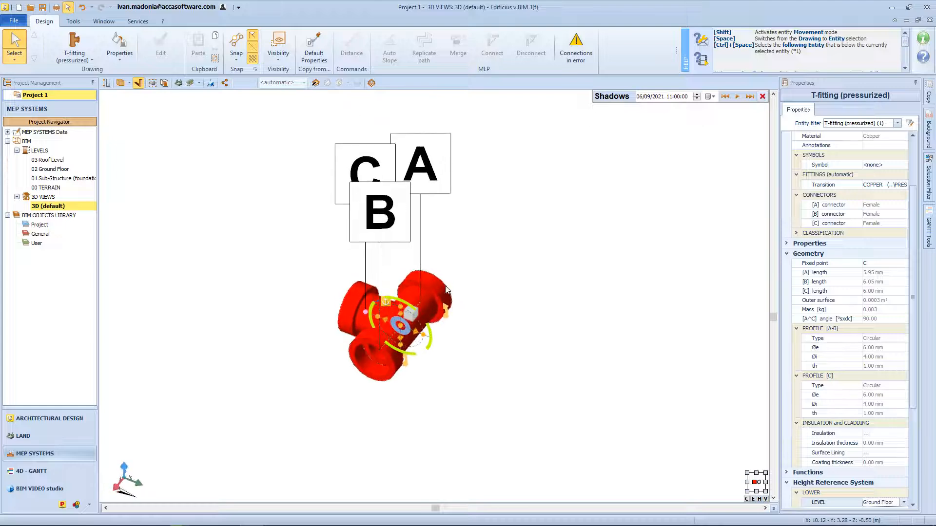
{"action": "left_click", "coordinate": [411, 314]}
{"action": "middle_click_drag", "start_coordinate": [479, 313], "coordinate": [499, 328]}
{"action": "left_click", "coordinate": [410, 337]}
{"action": "left_click_drag", "start_coordinate": [408, 342], "coordinate": [309, 362]}
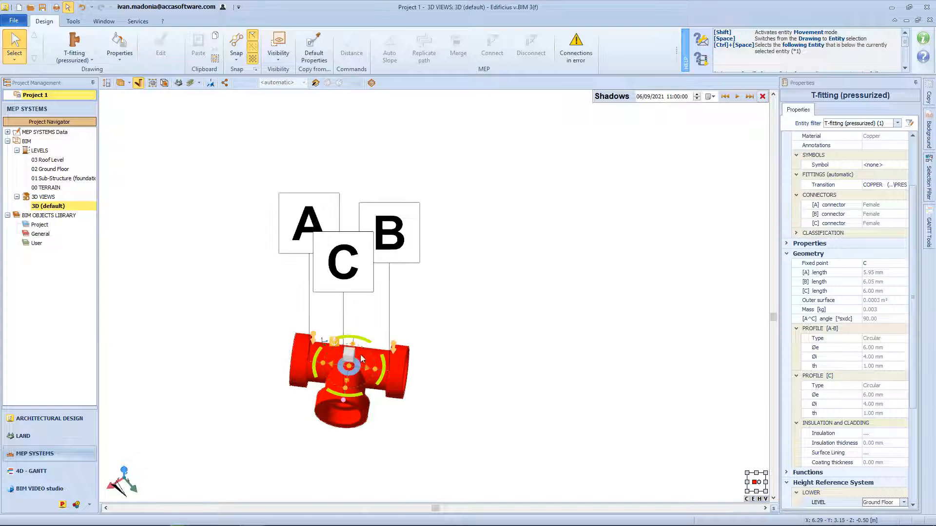
{"action": "middle_click_drag", "start_coordinate": [361, 355], "coordinate": [376, 348]}
{"action": "left_click_drag", "start_coordinate": [381, 326], "coordinate": [421, 313]}
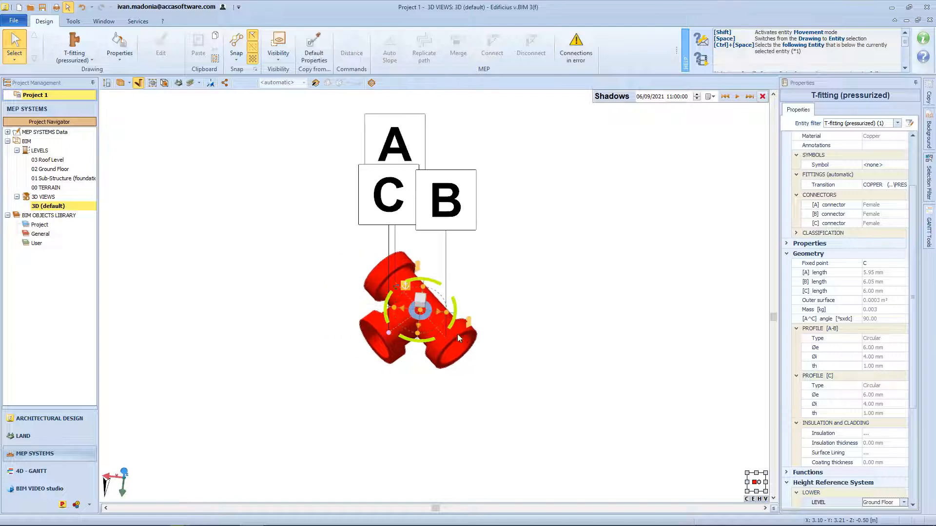
Rotate the T-fitting's branch C around the A-B axis to the opposite side with the rotation arrows at the ends.
{"action": "middle_click_drag", "start_coordinate": [460, 337], "coordinate": [419, 329]}
{"action": "left_click", "coordinate": [492, 351]}
{"action": "left_click", "coordinate": [451, 312]}
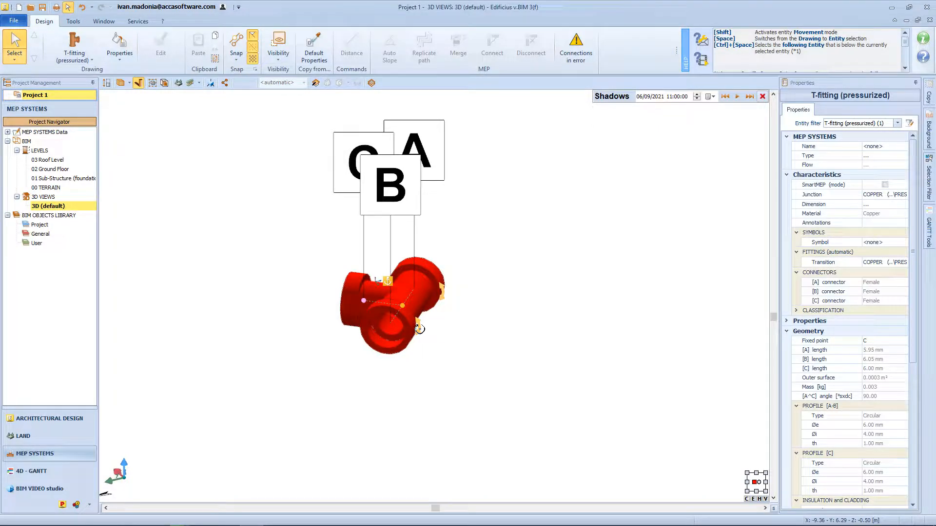
{"action": "left_click_drag", "start_coordinate": [419, 329], "coordinate": [393, 323]}
{"action": "middle_click_drag", "start_coordinate": [506, 300], "coordinate": [405, 315]}
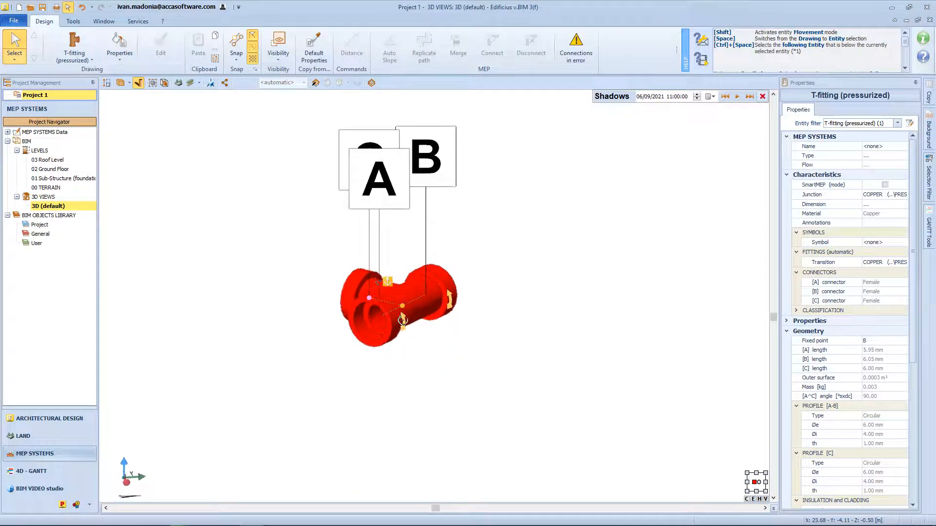
{"action": "left_click_drag", "start_coordinate": [402, 321], "coordinate": [379, 317]}
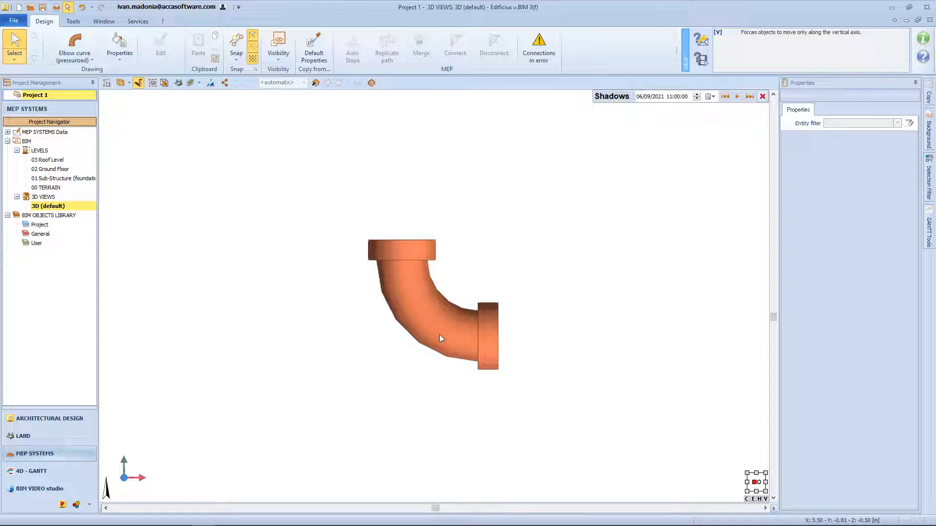
Rotate the pressurized elbow curve freehand about the axis of its B end and adjust its bend from the A end node.
{"action": "left_click", "coordinate": [439, 334]}
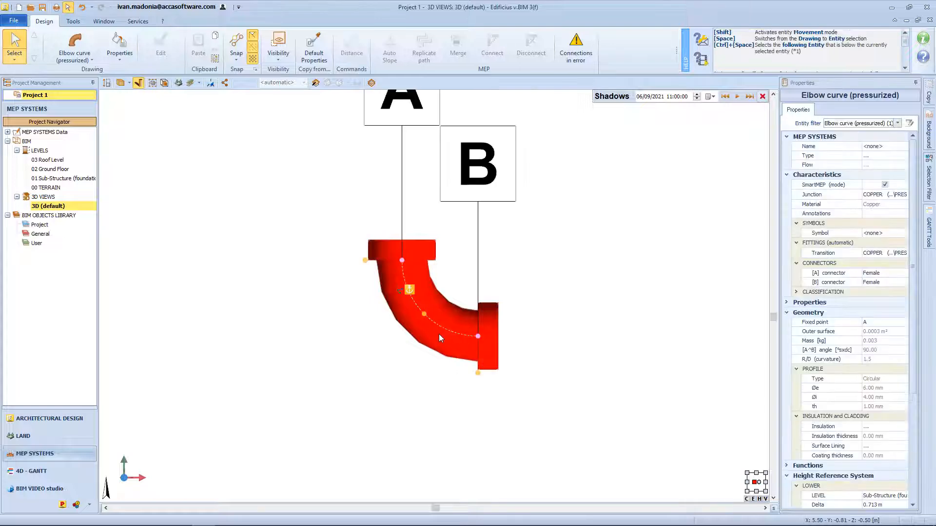
{"action": "middle_click_drag", "start_coordinate": [438, 335], "coordinate": [418, 389]}
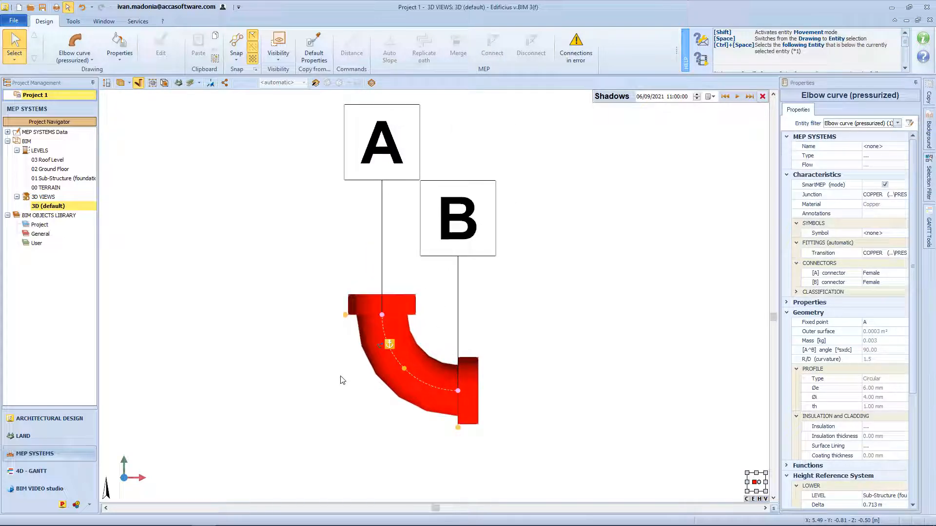
{"action": "left_click", "coordinate": [457, 427]}
{"action": "mouse_move", "coordinate": [460, 350]}
{"action": "middle_mouse_down"}
{"action": "mouse_move", "coordinate": [472, 382]}
{"action": "mouse_move", "coordinate": [469, 353]}
{"action": "middle_mouse_up"}
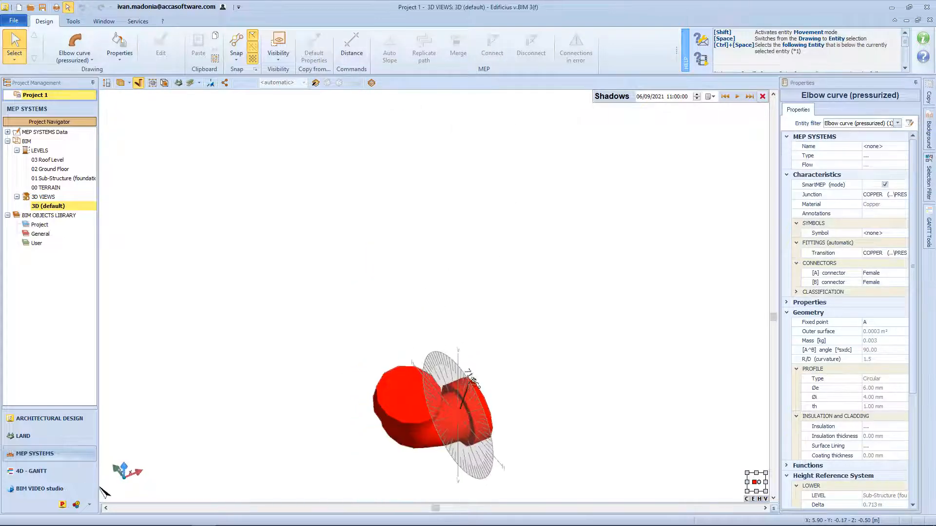
{"action": "middle_click_drag", "start_coordinate": [473, 401], "coordinate": [476, 326]}
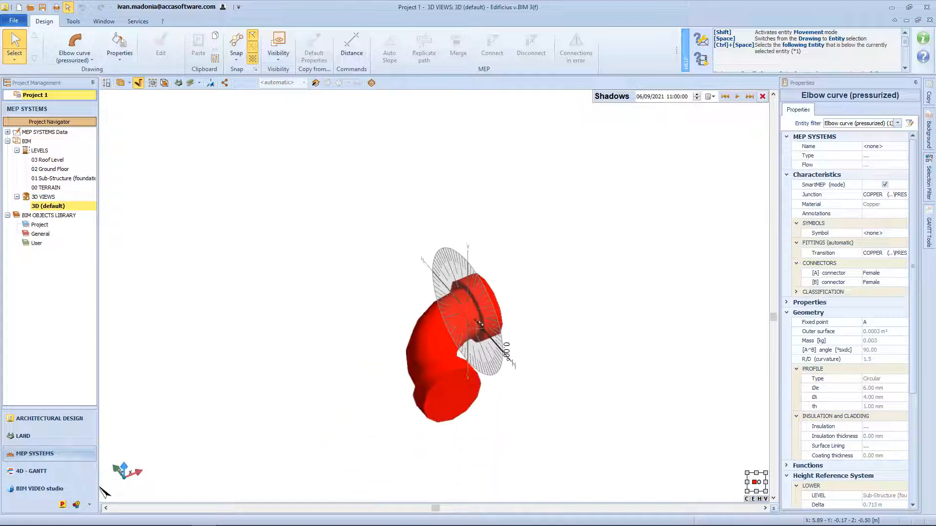
{"action": "left_click", "coordinate": [344, 282]}
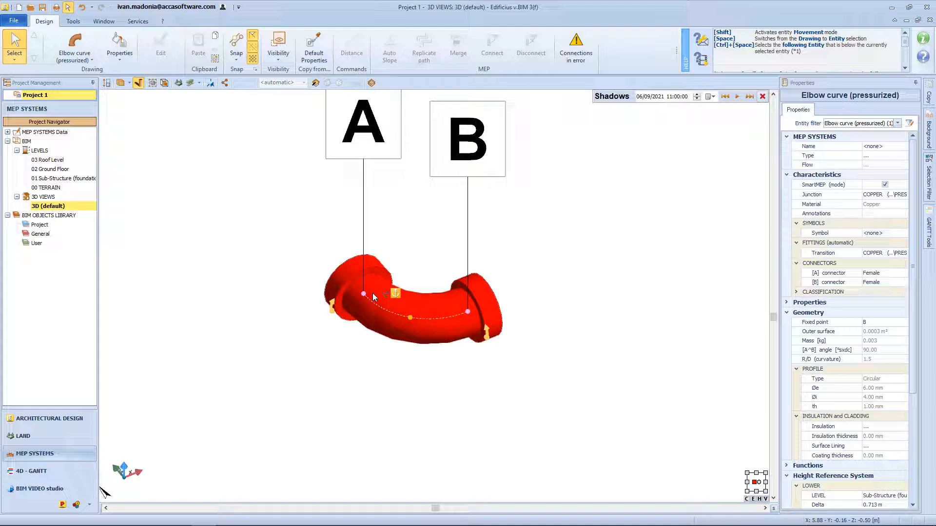
{"action": "left_click", "coordinate": [364, 293]}
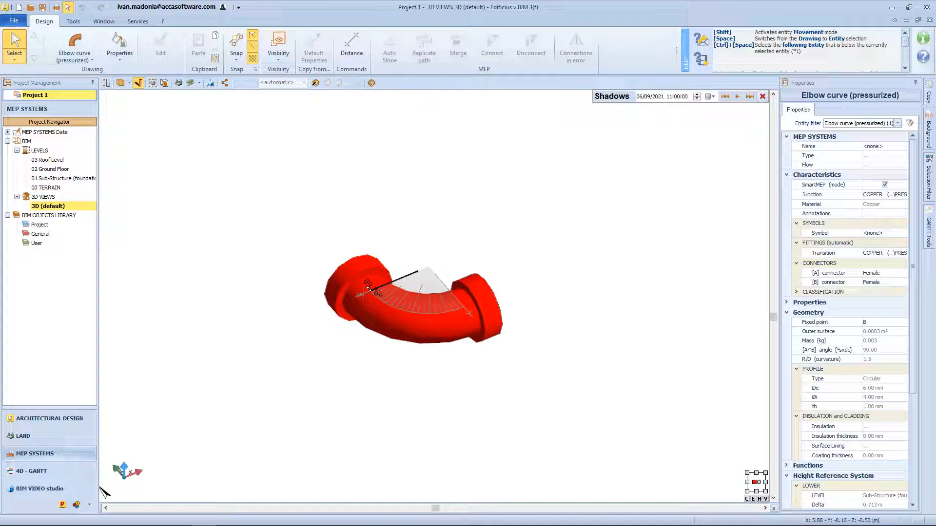
{"action": "left_click", "coordinate": [364, 293]}
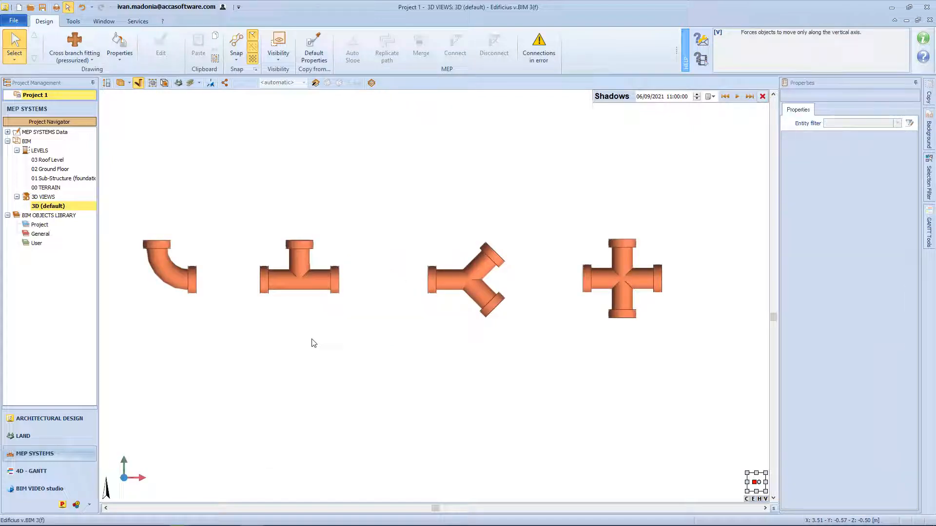
Reduce the pressurized elbow curve's bend angle to 45° from its B end node.
{"action": "left_click", "coordinate": [185, 278]}
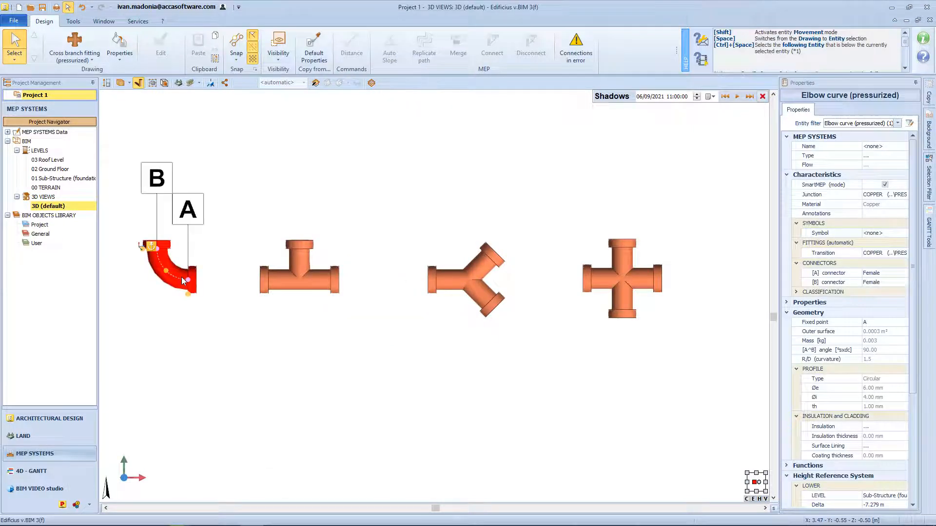
{"action": "left_click", "coordinate": [162, 245]}
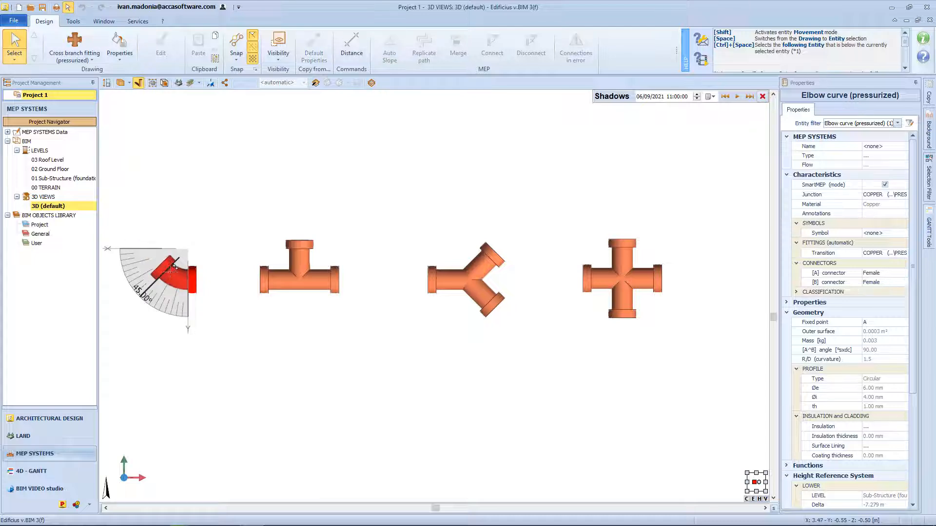
{"action": "left_click", "coordinate": [165, 267]}
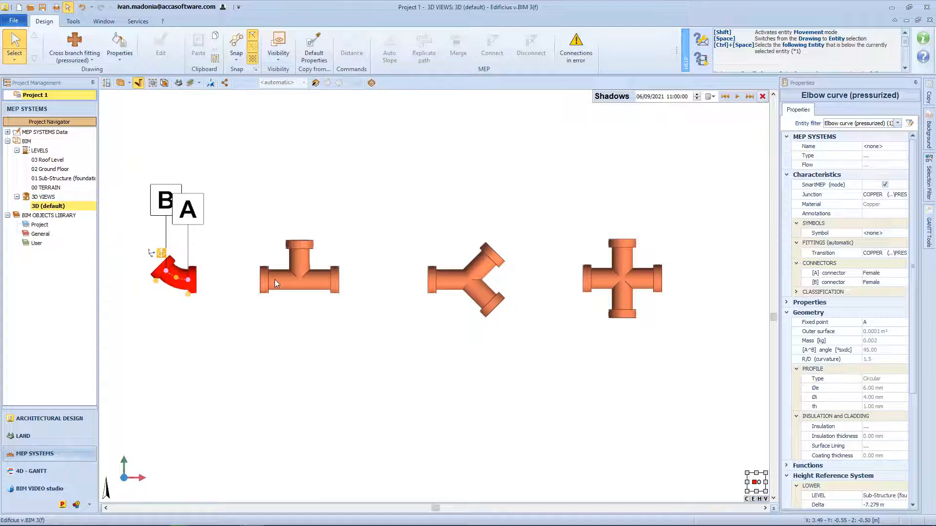
Tilt the T-fitting's branch C toward end A until the A-C angle is 45°.
{"action": "left_click", "coordinate": [285, 282]}
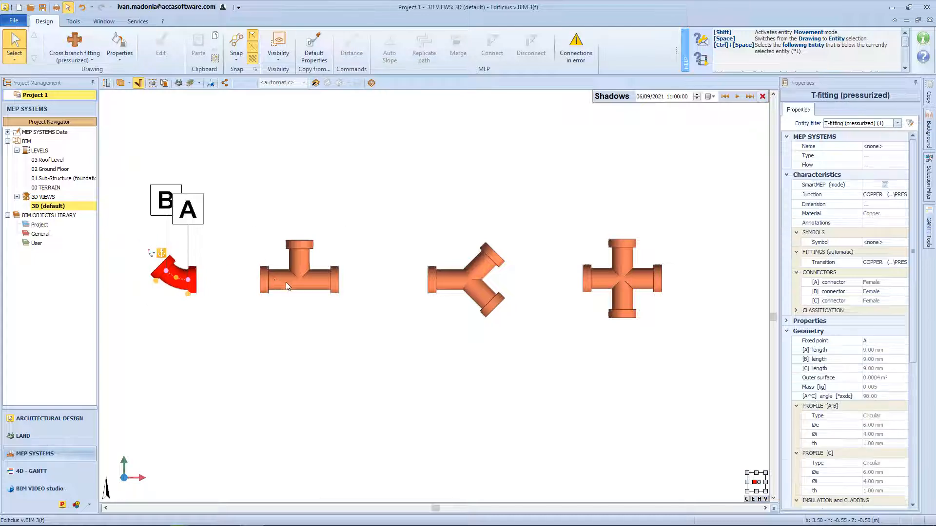
{"action": "left_click", "coordinate": [301, 246]}
{"action": "left_click", "coordinate": [323, 253]}
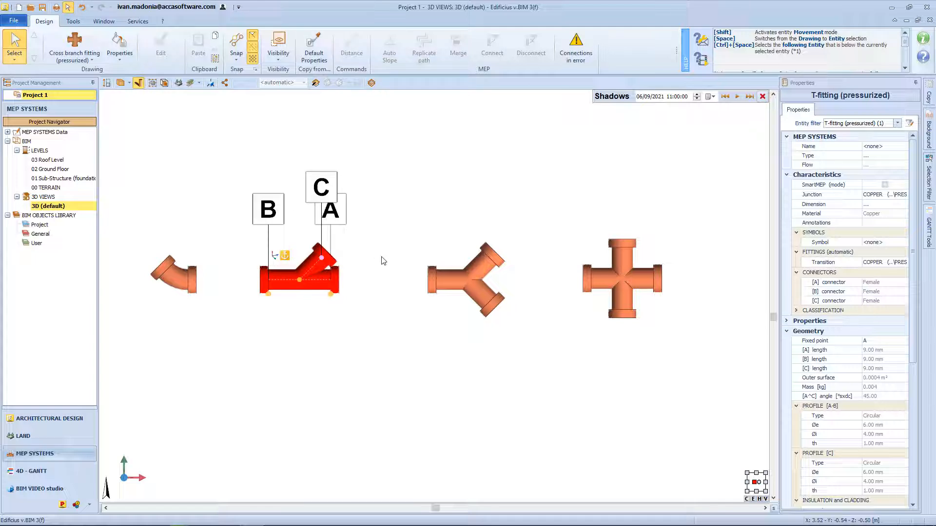
Open the Y-junction fitting's B and C branches freehand to an angle of about 118.5° between them.
{"action": "left_click", "coordinate": [476, 277]}
{"action": "left_click", "coordinate": [489, 255]}
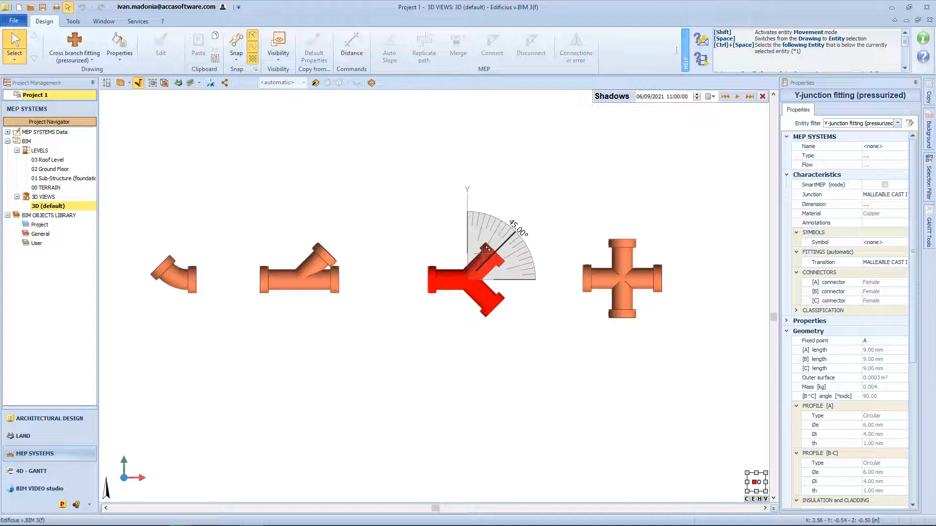
{"action": "left_click", "coordinate": [520, 191]}
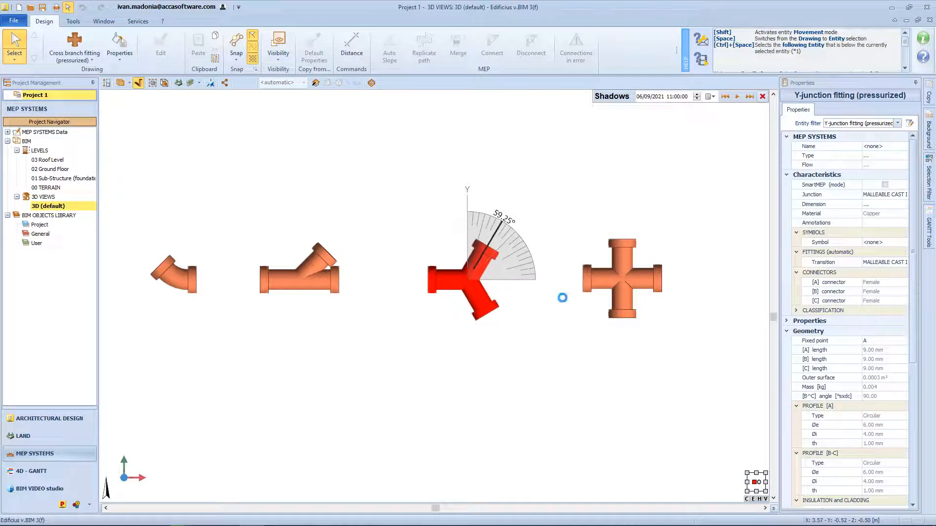
Fold the cross branch fitting's C and D branches freehand to about 79° between them, checking the fittings in 3D.
{"action": "left_click", "coordinate": [635, 290]}
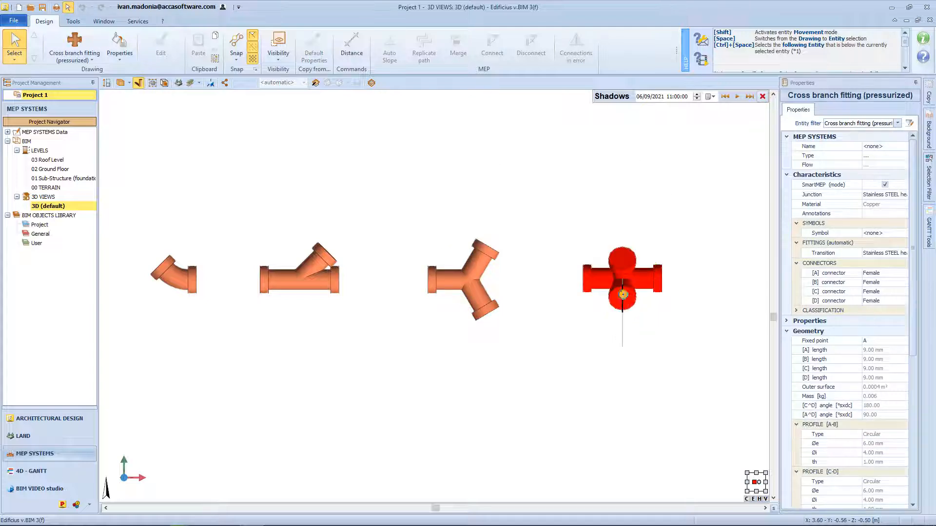
{"action": "middle_click_drag", "start_coordinate": [623, 294], "coordinate": [637, 267]}
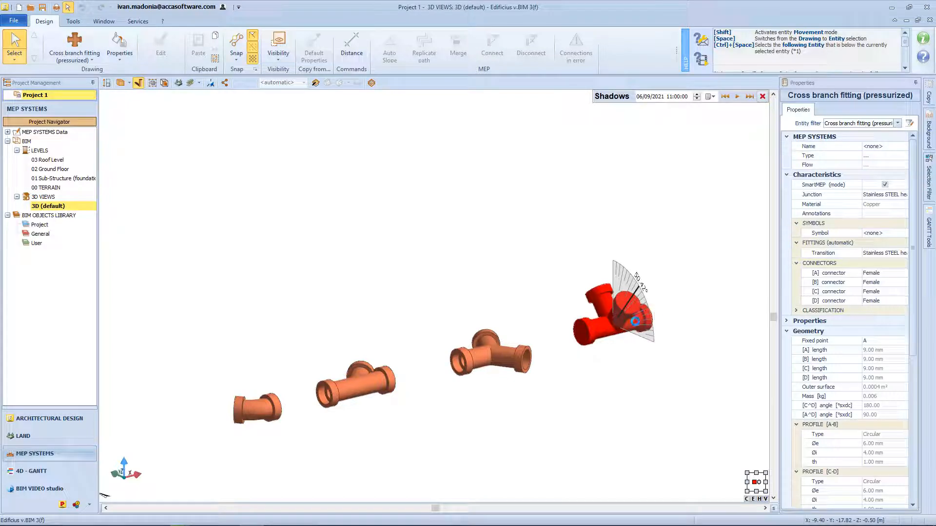
{"action": "left_click", "coordinate": [635, 321]}
Examine the T-fitting's properties, including its name, type and flow options, geometry, profiles, height reference and materials.
{"action": "left_click", "coordinate": [346, 392]}
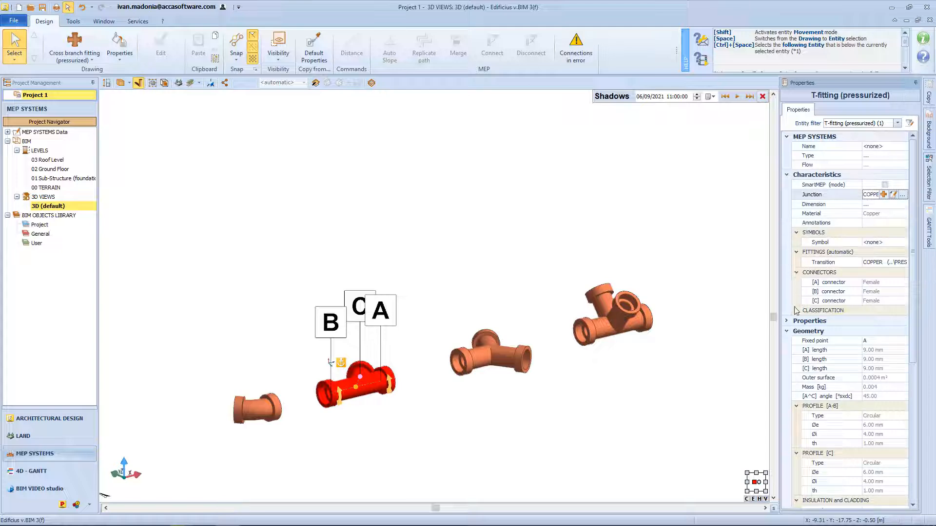
{"action": "scroll", "coordinate": [799, 434], "scroll_direction": "down", "scroll_amount": 4}
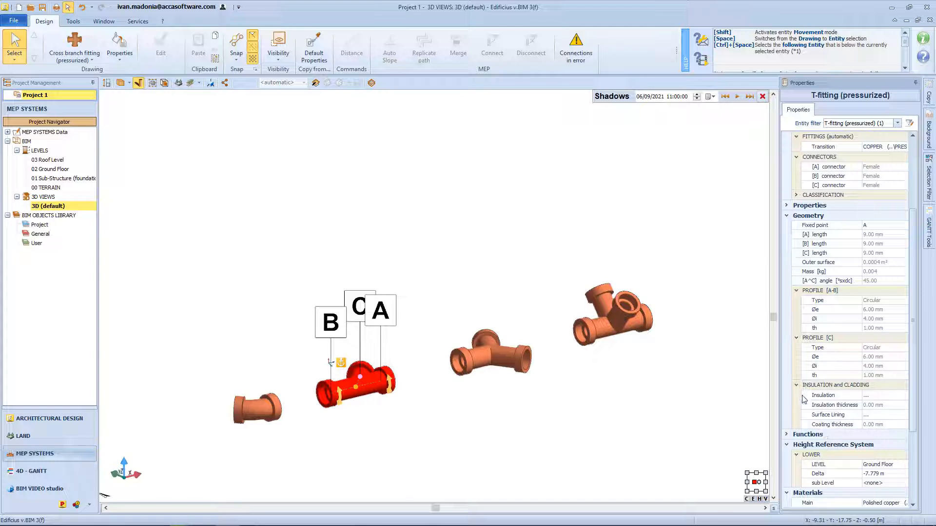
{"action": "scroll", "coordinate": [800, 225], "scroll_direction": "up", "scroll_amount": 4}
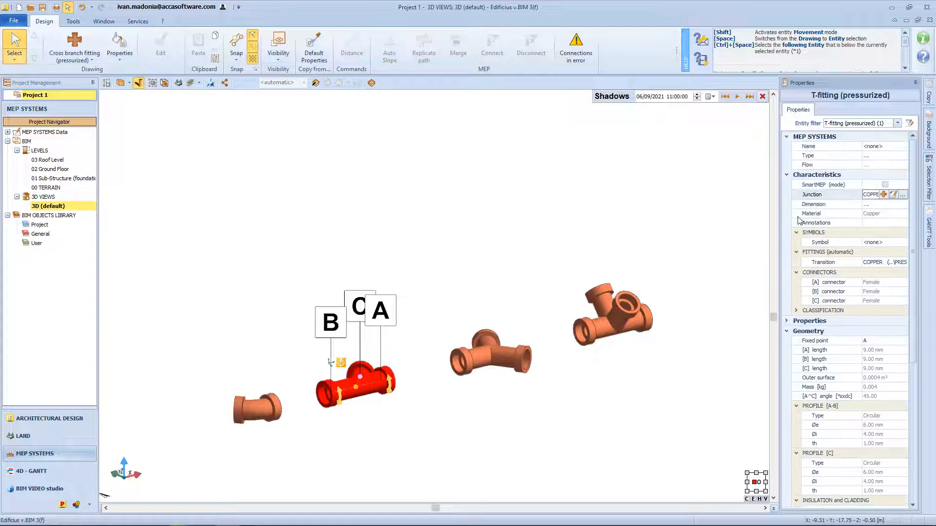
{"action": "left_click", "coordinate": [906, 156]}
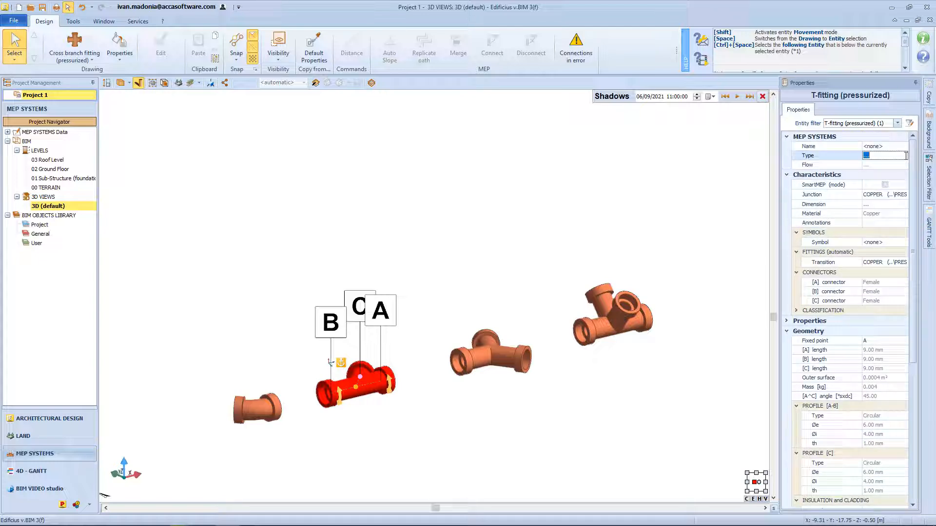
{"action": "left_click", "coordinate": [905, 148]}
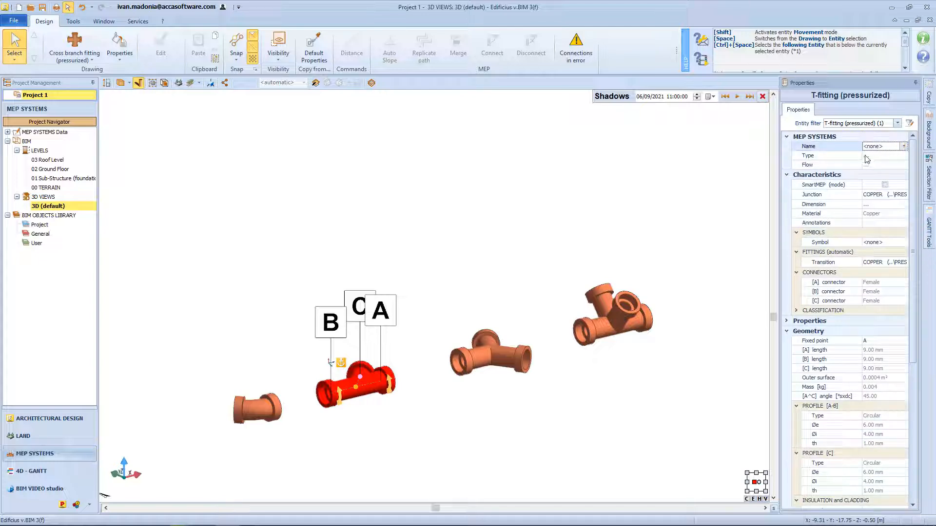
{"action": "left_click", "coordinate": [848, 157]}
{"action": "left_click", "coordinate": [850, 166]}
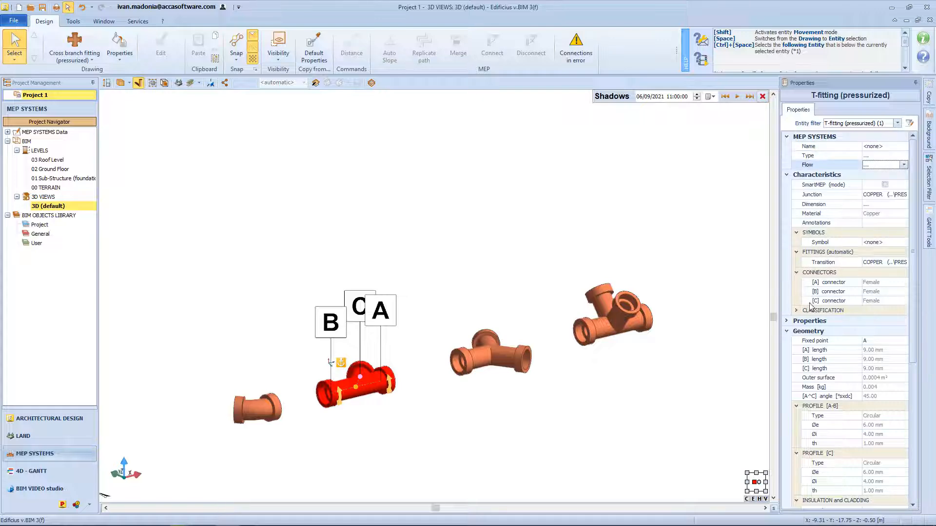
{"action": "scroll", "coordinate": [813, 309], "scroll_direction": "down", "scroll_amount": 8}
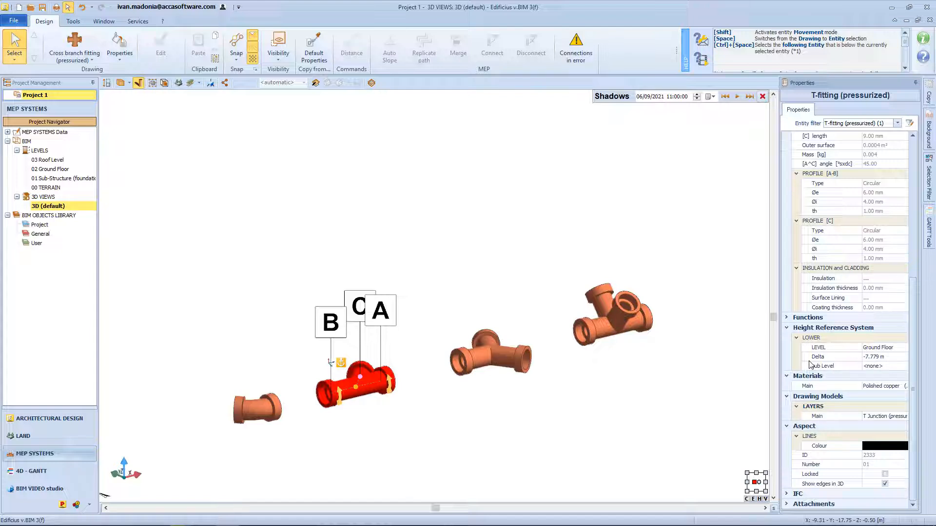
Switch the T-fitting's fixed point to C and open the 02 Ground Floor plan view.
{"action": "left_click", "coordinate": [379, 393]}
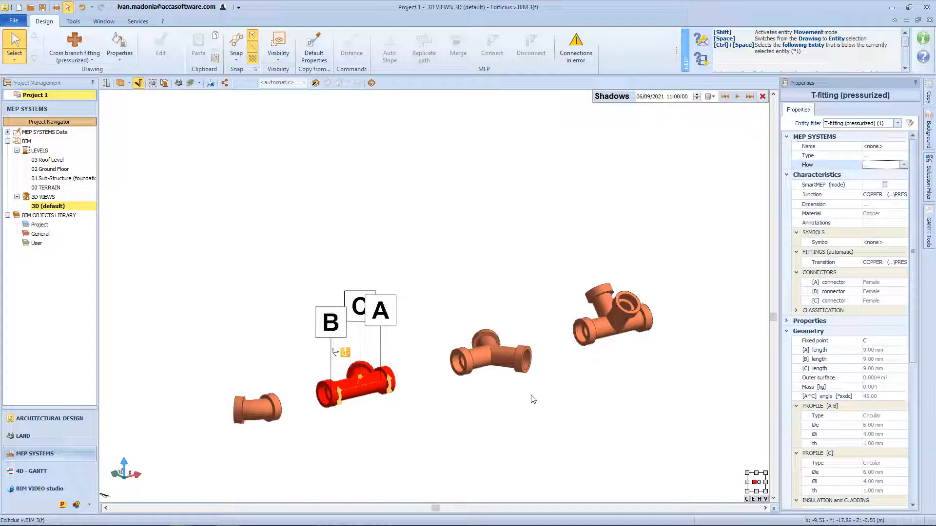
{"action": "scroll", "coordinate": [801, 399], "scroll_direction": "down", "scroll_amount": 5}
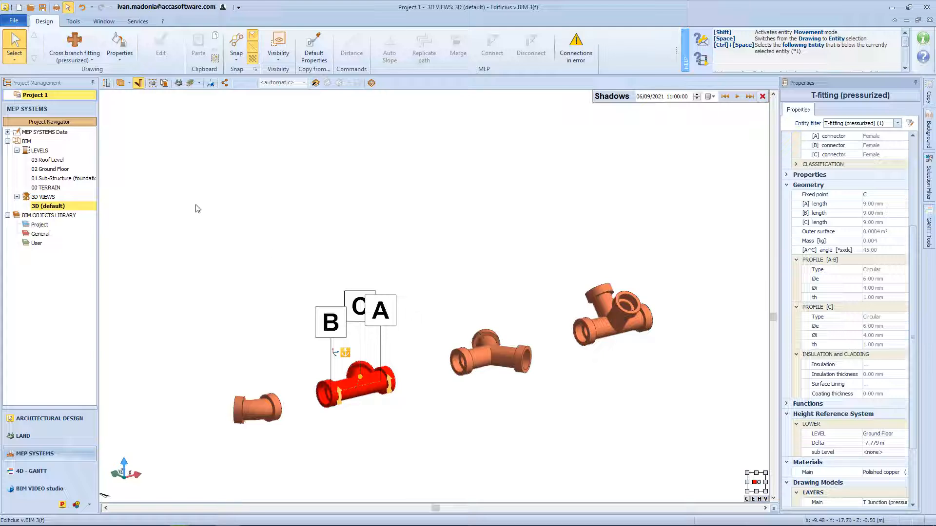
{"action": "double_click", "coordinate": [63, 169]}
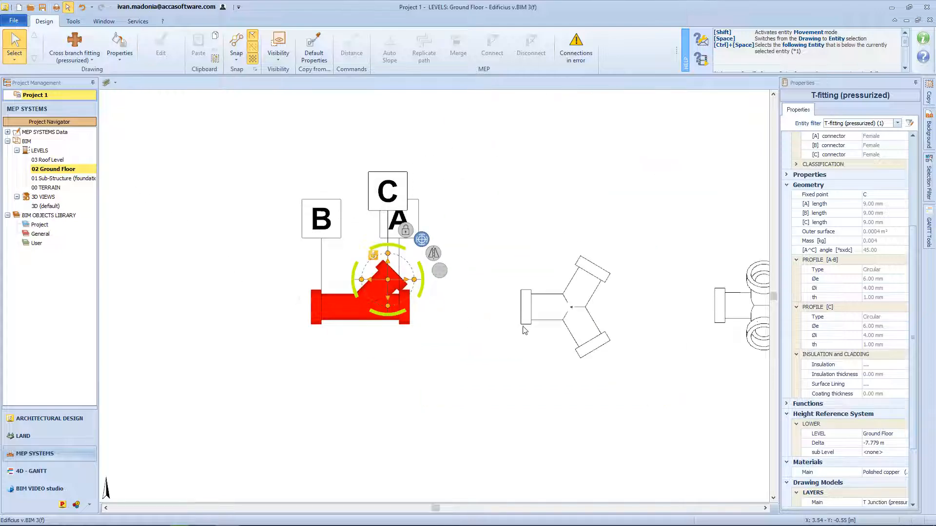
{"action": "middle_click_drag", "start_coordinate": [526, 329], "coordinate": [408, 351]}
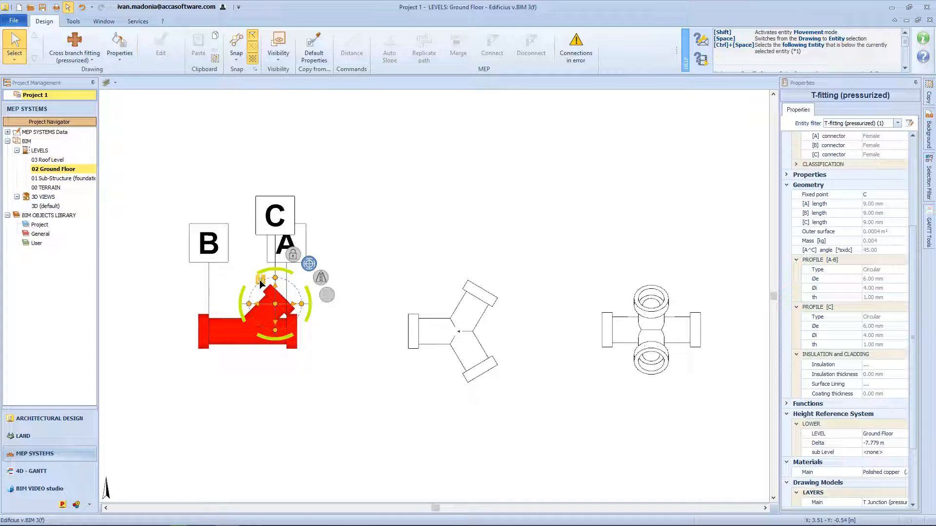
{"action": "scroll", "coordinate": [261, 283], "scroll_direction": "down", "scroll_amount": 3}
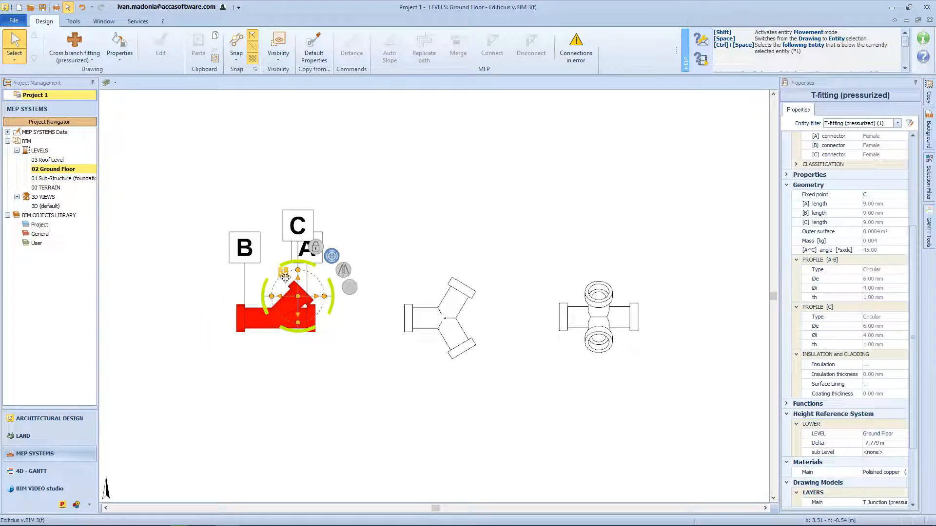
{"action": "middle_click_drag", "start_coordinate": [263, 282], "coordinate": [336, 287]}
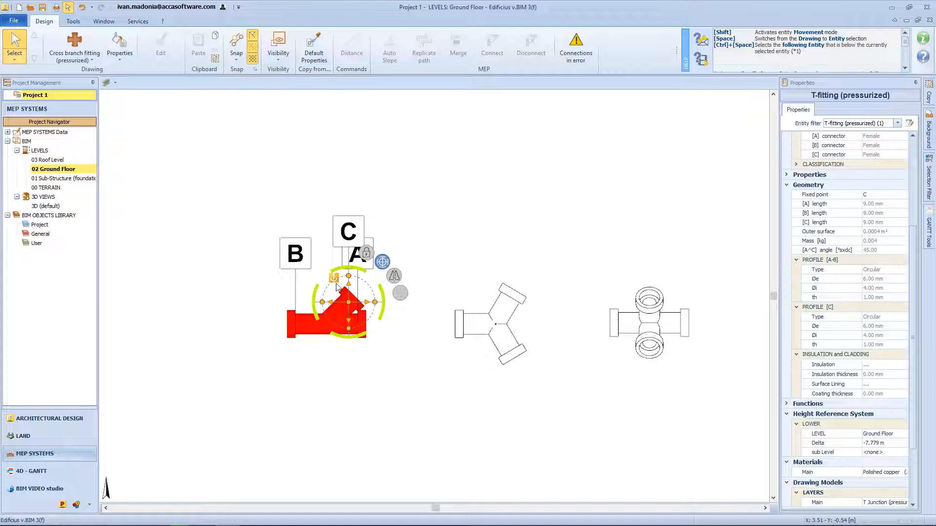
Move the T-fitting's fixed point to its centre node and swing branch C toward B to an A-C angle of 135°.
{"action": "left_click", "coordinate": [326, 324]}
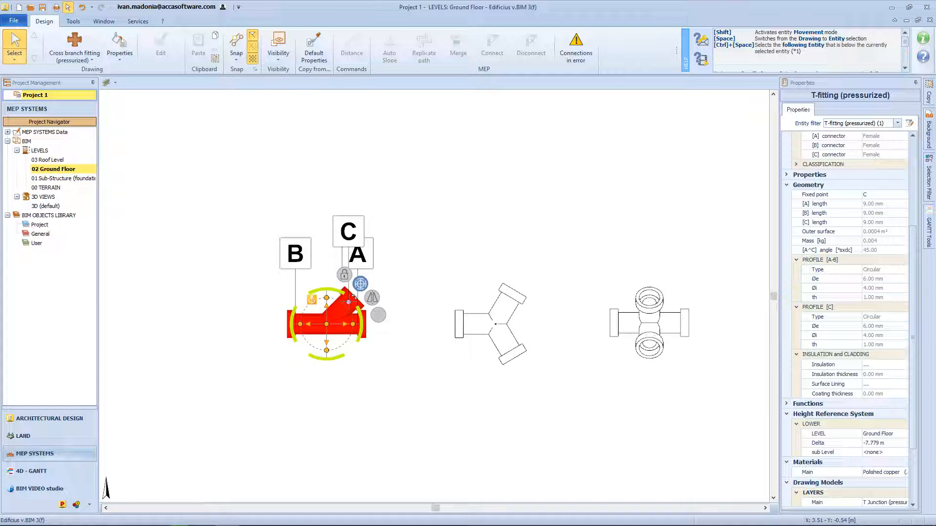
{"action": "left_click_drag", "start_coordinate": [349, 302], "coordinate": [298, 286]}
{"action": "scroll", "coordinate": [486, 338], "scroll_direction": "down", "scroll_amount": 1}
Set the Y-junction fitting's B-C angle to 90° from its branch node in plan, and select the cross branch fitting.
{"action": "left_click", "coordinate": [488, 333]}
{"action": "left_click_drag", "start_coordinate": [507, 297], "coordinate": [519, 317]}
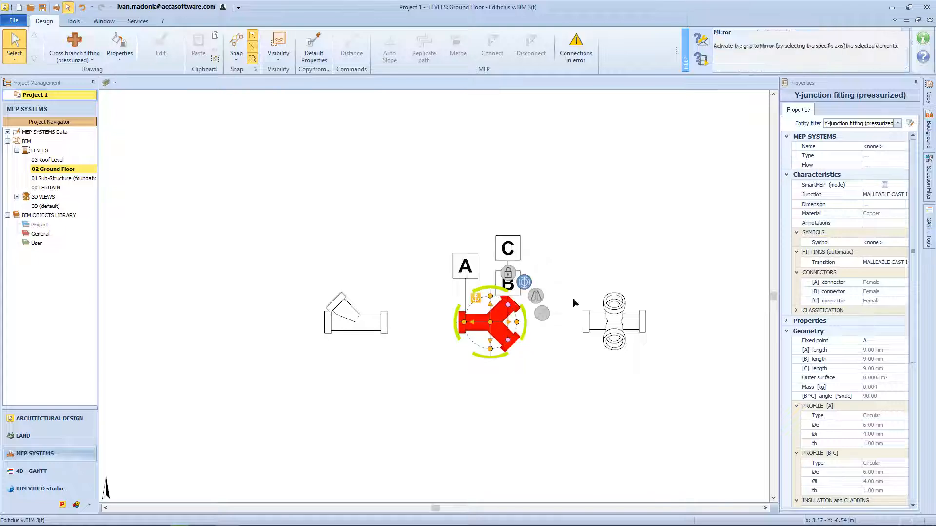
{"action": "left_click", "coordinate": [593, 325]}
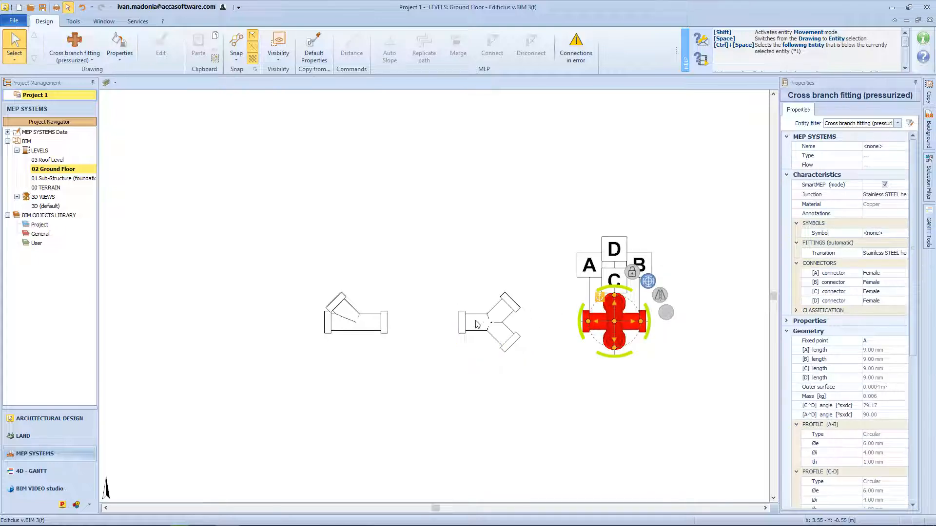
Set the T-fitting's fixed point to A and move the fitting horizontally away from the Y-junction in plan.
{"action": "left_click", "coordinate": [361, 328]}
{"action": "left_click_drag", "start_coordinate": [343, 301], "coordinate": [381, 322]}
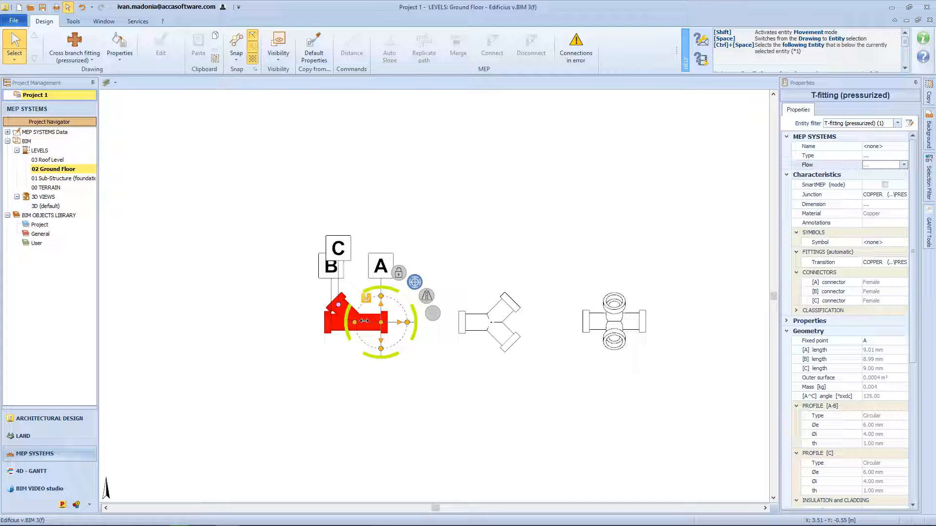
{"action": "left_click", "coordinate": [381, 322]}
{"action": "left_click", "coordinate": [329, 322]}
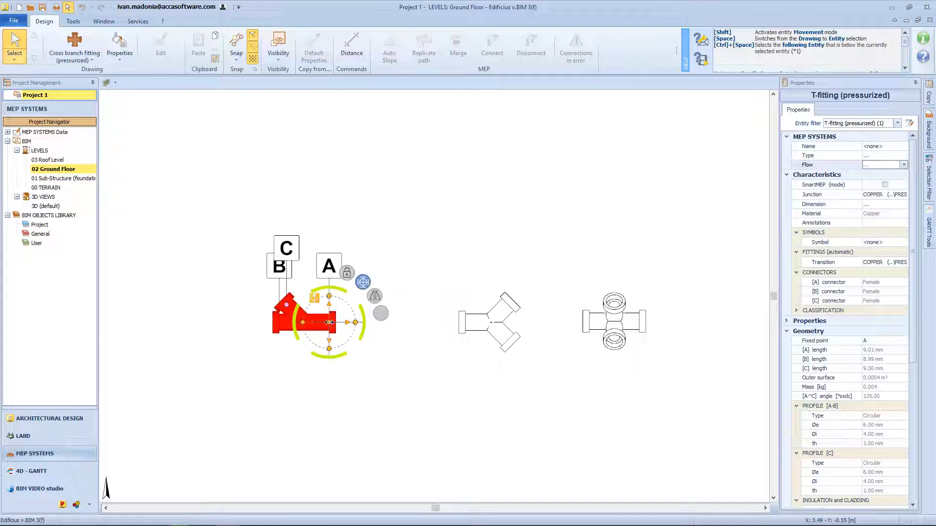
Rotate the T-fitting about end A to an upright position in plan, with end B pointing up.
{"action": "left_click", "coordinate": [329, 296]}
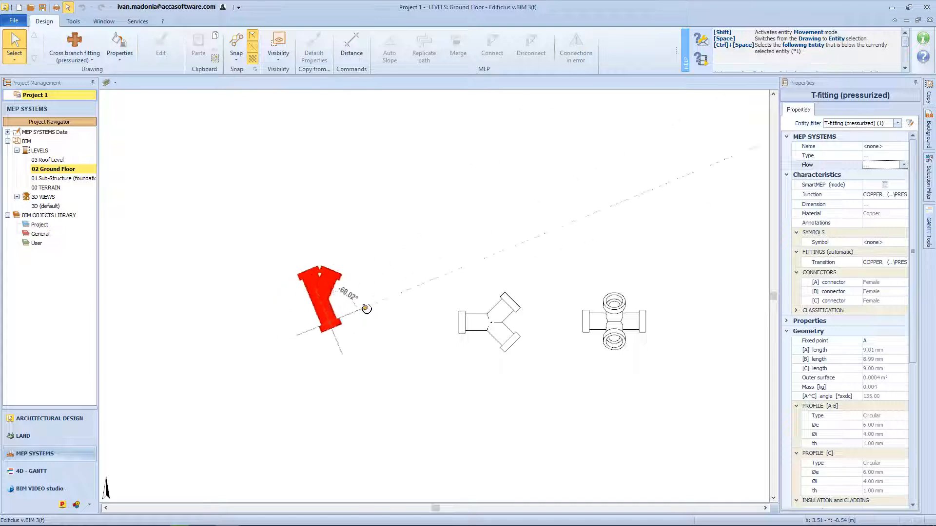
{"action": "left_click", "coordinate": [373, 326]}
{"action": "left_click", "coordinate": [394, 350]}
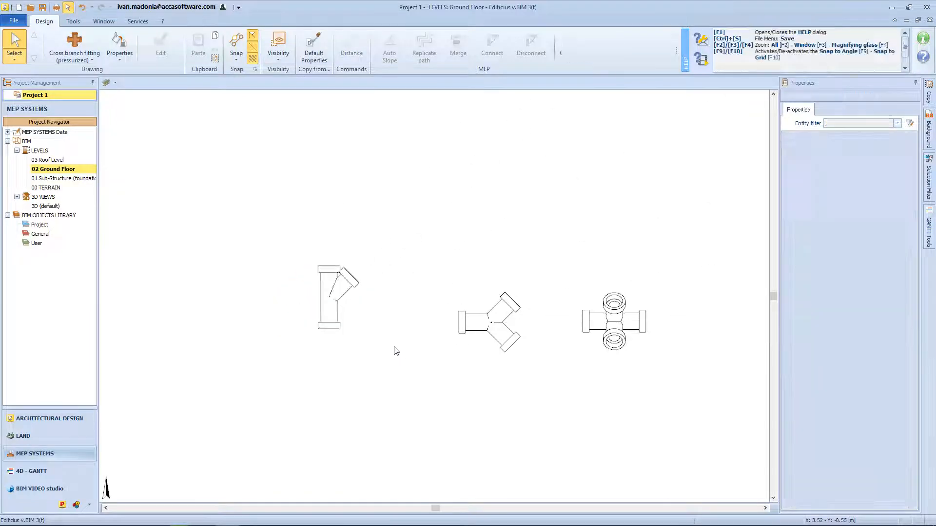
{"action": "middle_click_drag", "start_coordinate": [394, 348], "coordinate": [382, 388]}
Set the T-fitting's height reference delta to -7.000 m and choose its reference level from the available levels.
{"action": "left_click", "coordinate": [322, 352]}
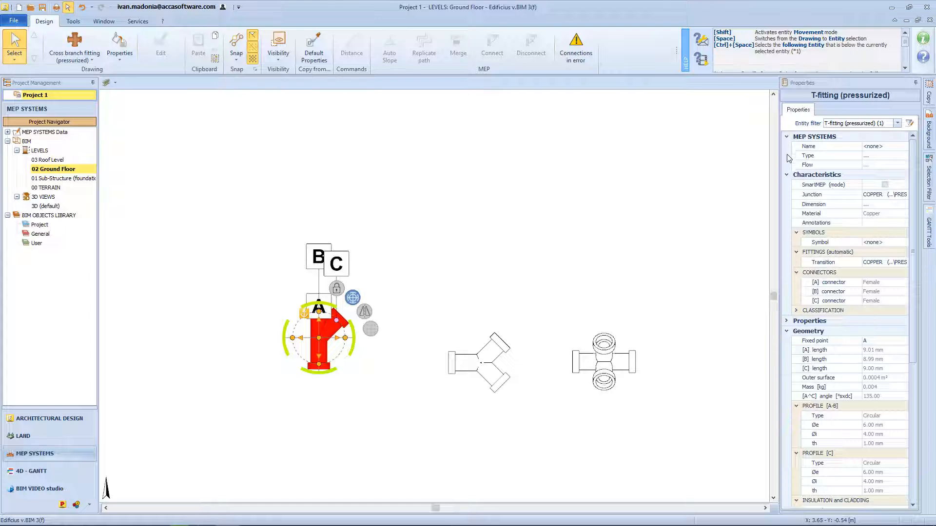
{"action": "scroll", "coordinate": [786, 442], "scroll_direction": "down", "scroll_amount": 5}
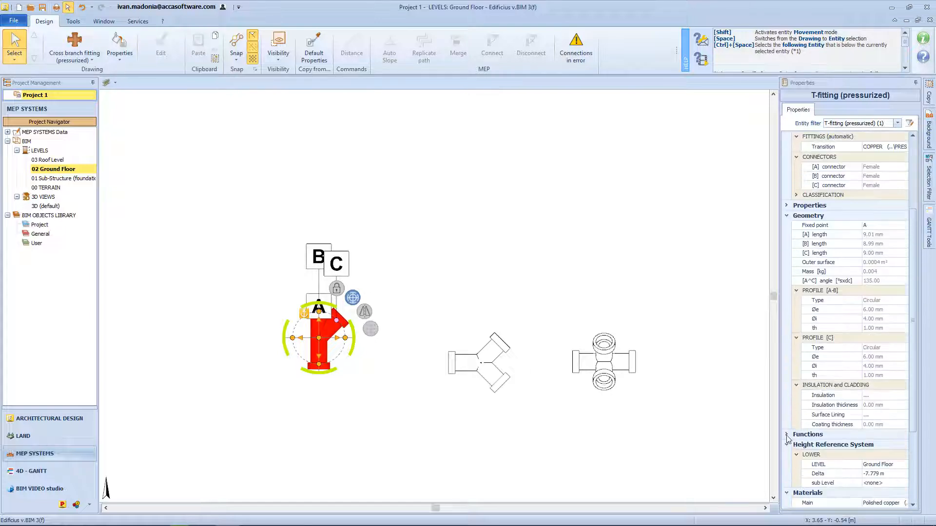
{"action": "scroll", "coordinate": [786, 443], "scroll_direction": "down", "scroll_amount": 2}
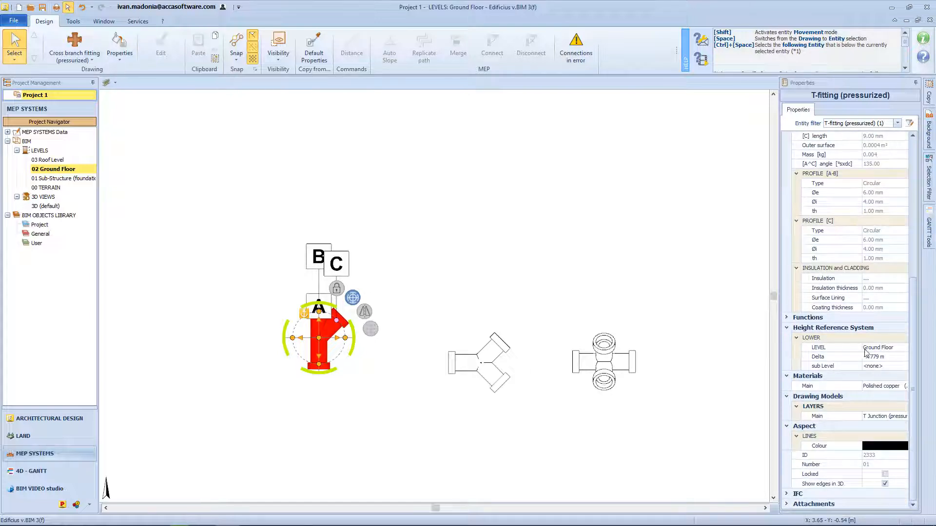
{"action": "left_click", "coordinate": [897, 356]}
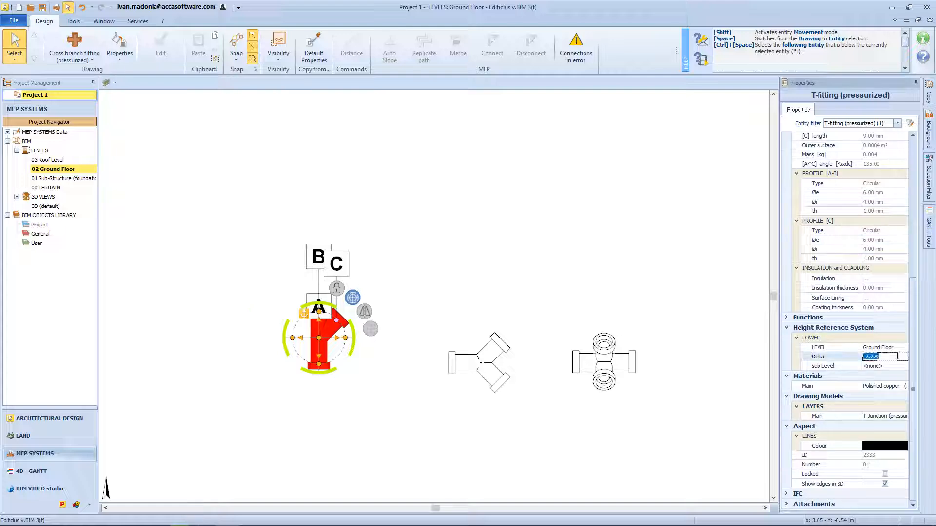
{"action": "type", "text": "-7"}
{"action": "key", "text": "Return"}
{"action": "left_click", "coordinate": [901, 407]}
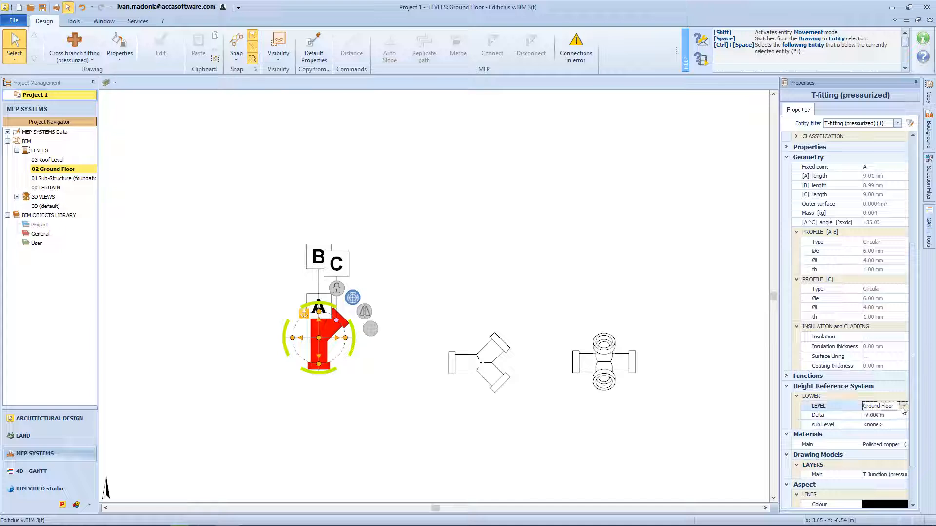
{"action": "left_click", "coordinate": [903, 408]}
{"action": "left_click", "coordinate": [891, 425]}
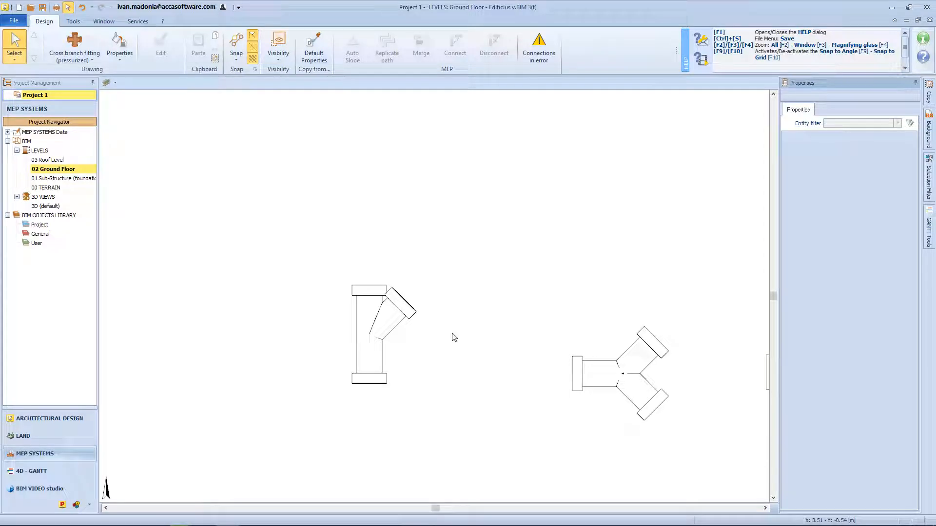
Add a new junction variant for the copper T-fitting with its A-C angle set to 90.0°.
{"action": "left_click", "coordinate": [375, 336]}
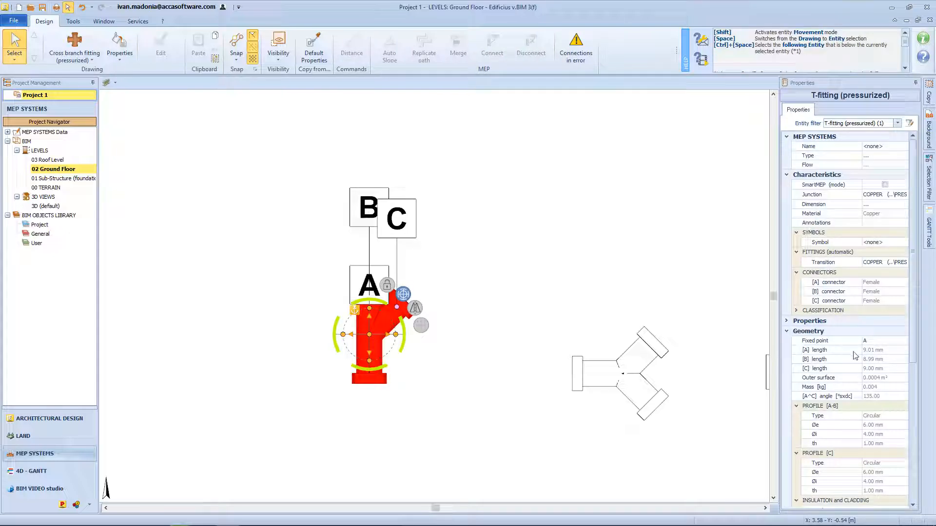
{"action": "left_click", "coordinate": [880, 195]}
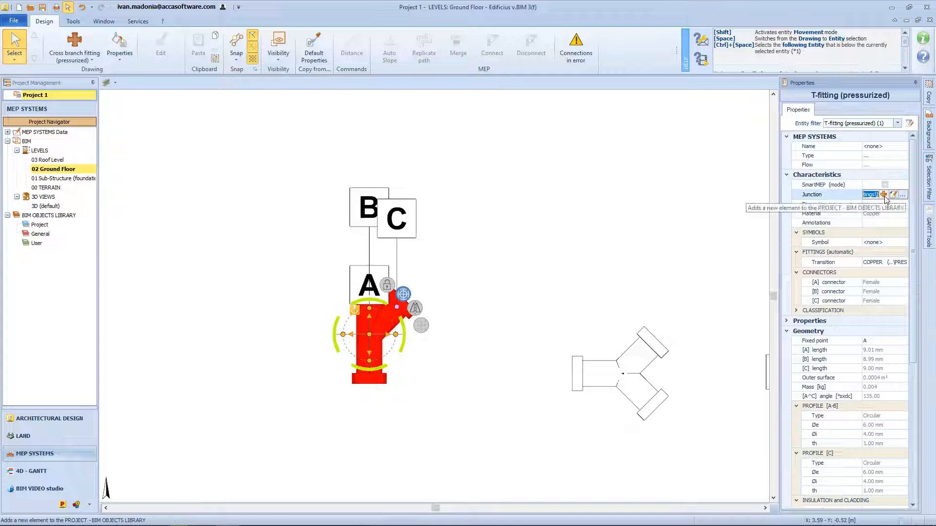
{"action": "left_click", "coordinate": [884, 195]}
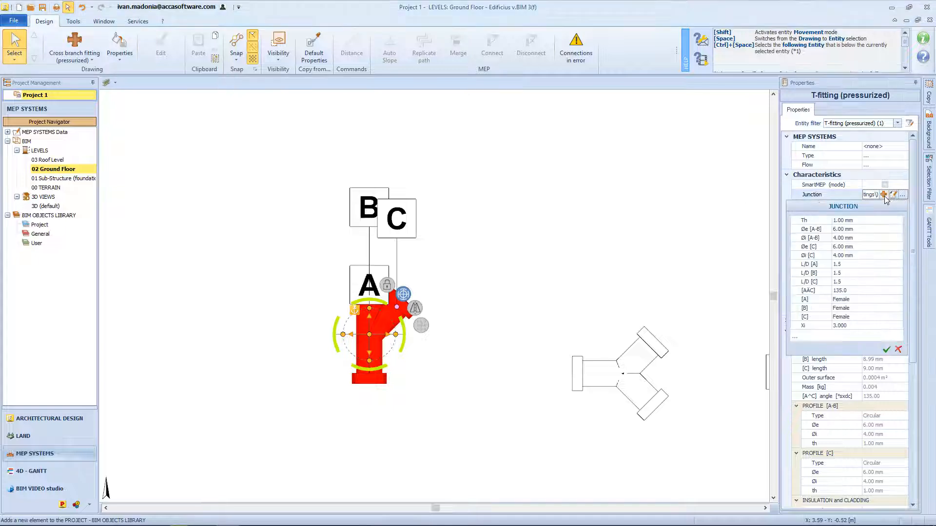
{"action": "left_click", "coordinate": [858, 263]}
{"action": "left_click", "coordinate": [858, 290]}
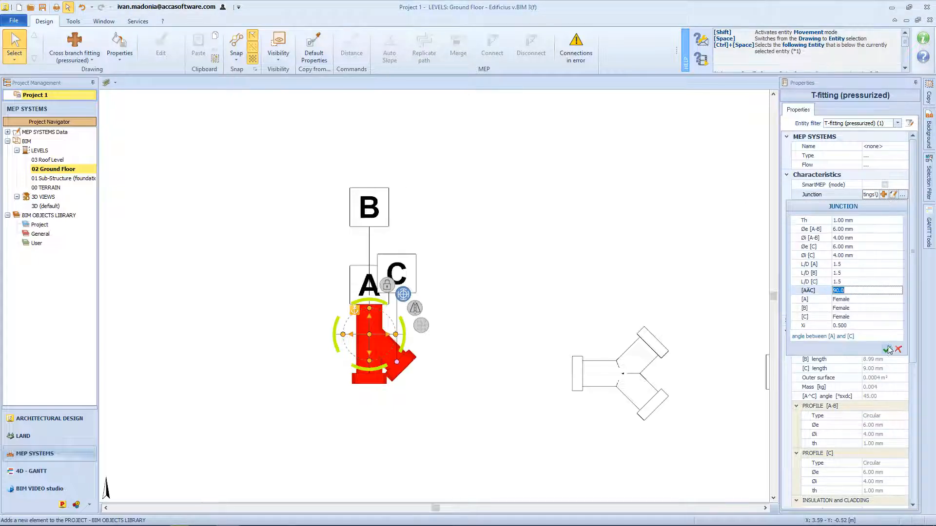
{"action": "left_click", "coordinate": [887, 349]}
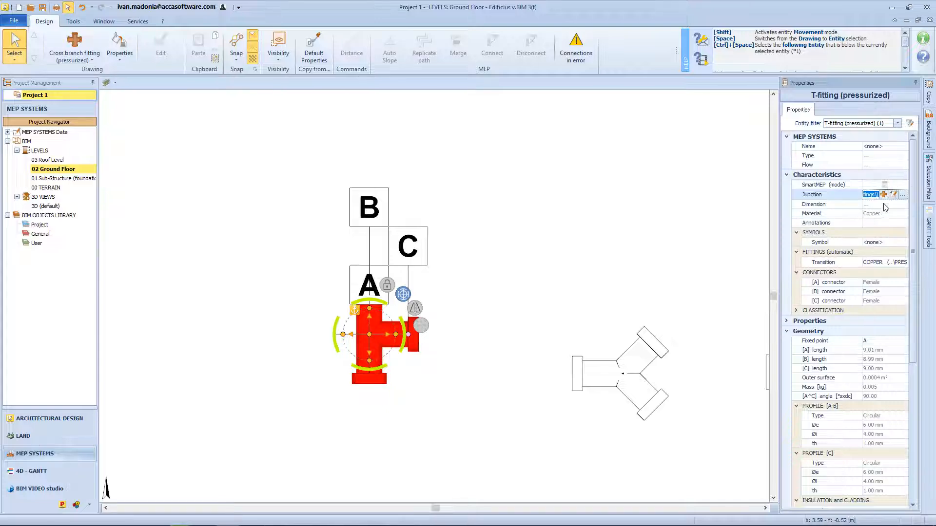
Assign the last 45° F/F/F Øe 6x6 dimension in the available list to the T-fitting.
{"action": "left_click", "coordinate": [865, 204]}
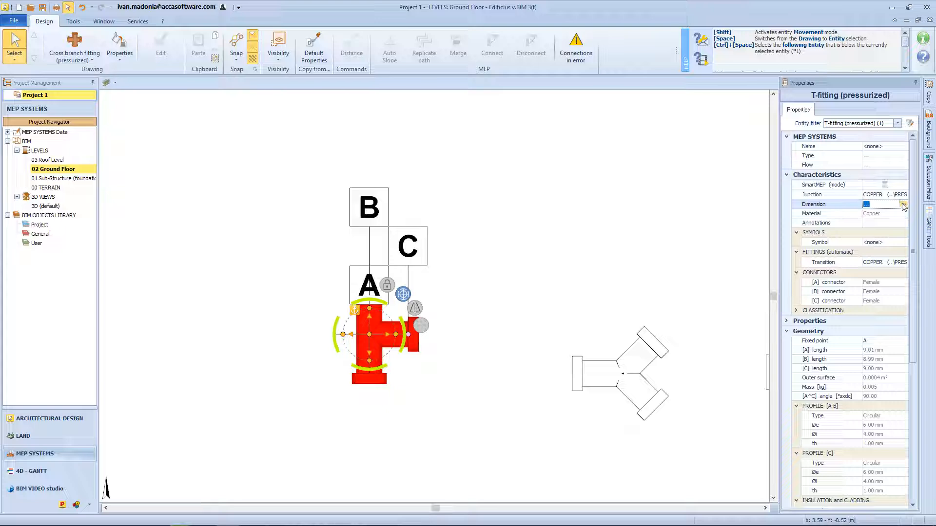
{"action": "left_click", "coordinate": [904, 205]}
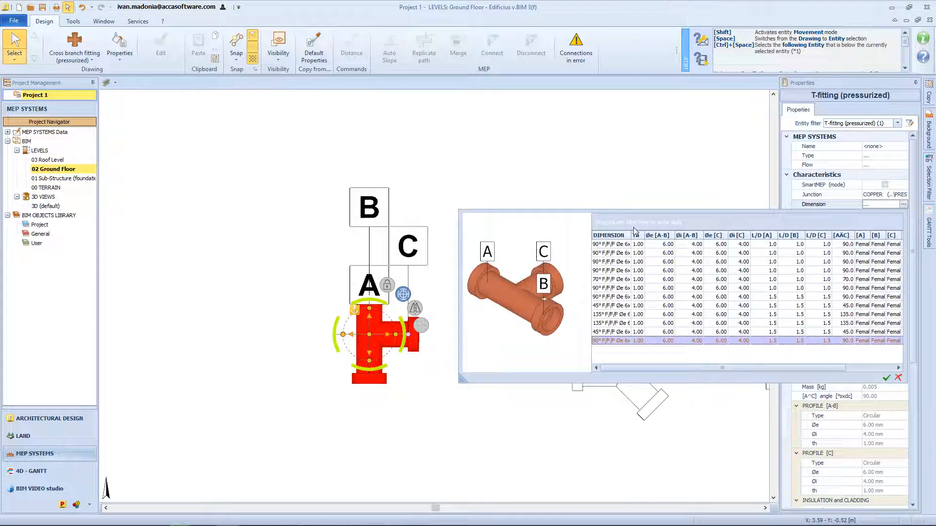
{"action": "left_click", "coordinate": [615, 333]}
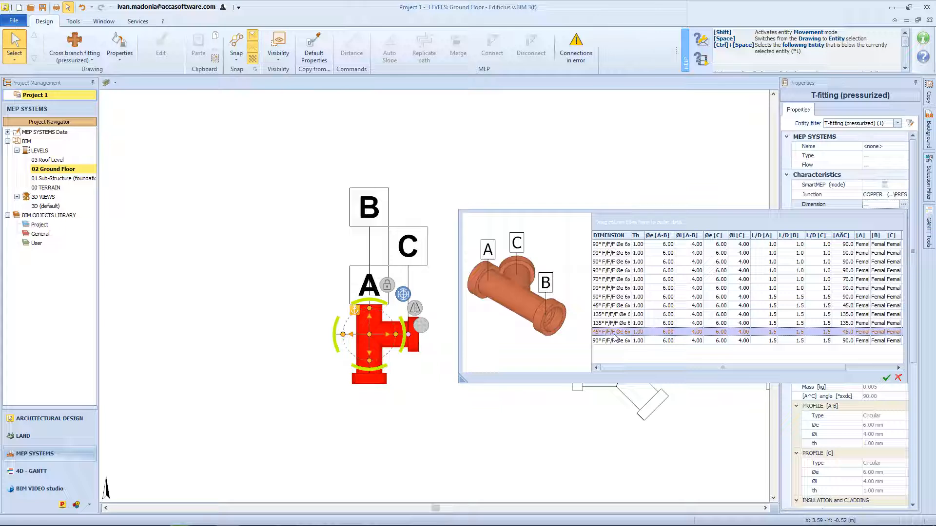
{"action": "left_click", "coordinate": [887, 378]}
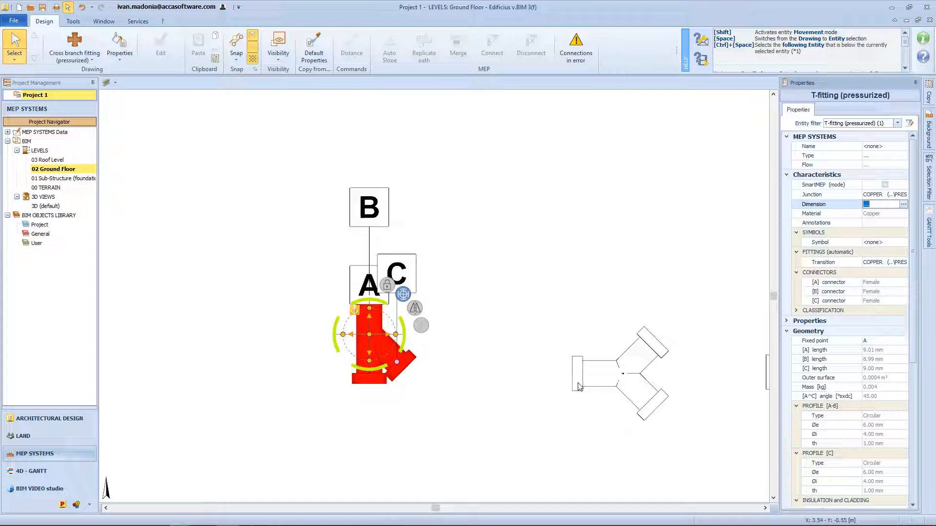
Change the T-fitting's last 45° library dimension to a 90° A-C angle, apply it, and enter the element title COPPER ft453.
{"action": "left_click", "coordinate": [893, 195]}
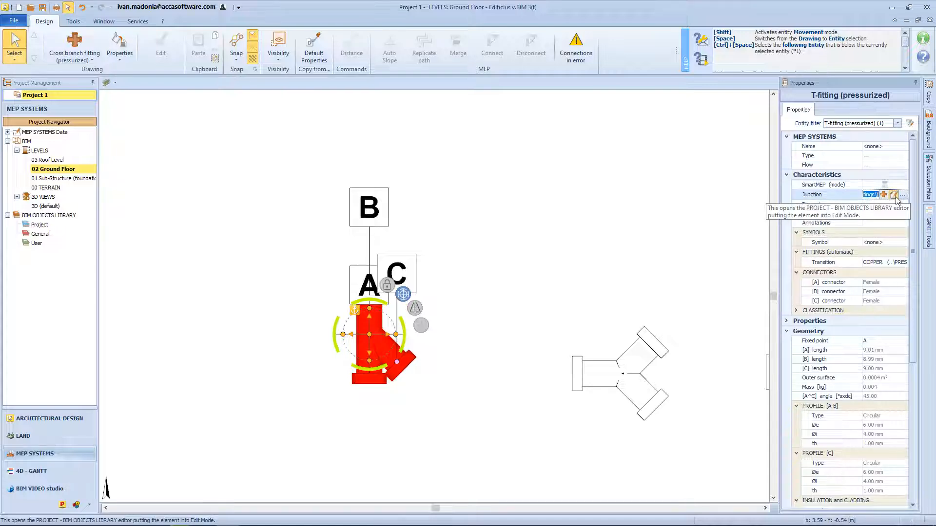
{"action": "left_click", "coordinate": [894, 195]}
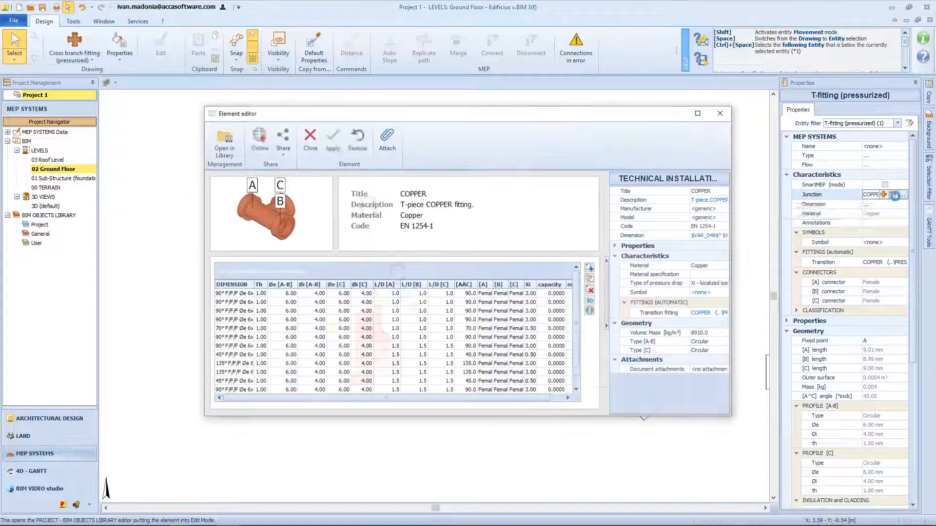
{"action": "left_click", "coordinate": [698, 114]}
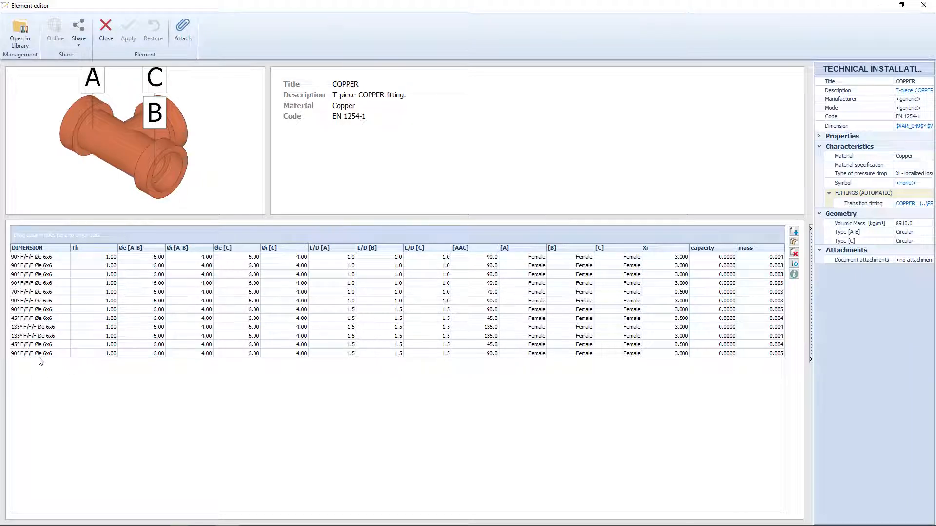
{"action": "left_click", "coordinate": [29, 346]}
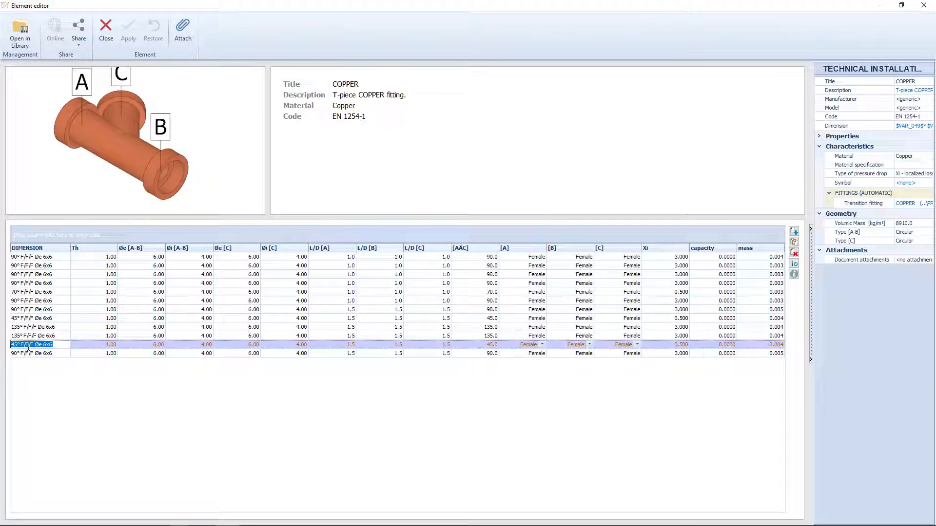
{"action": "left_click", "coordinate": [494, 344]}
{"action": "type", "text": "90"}
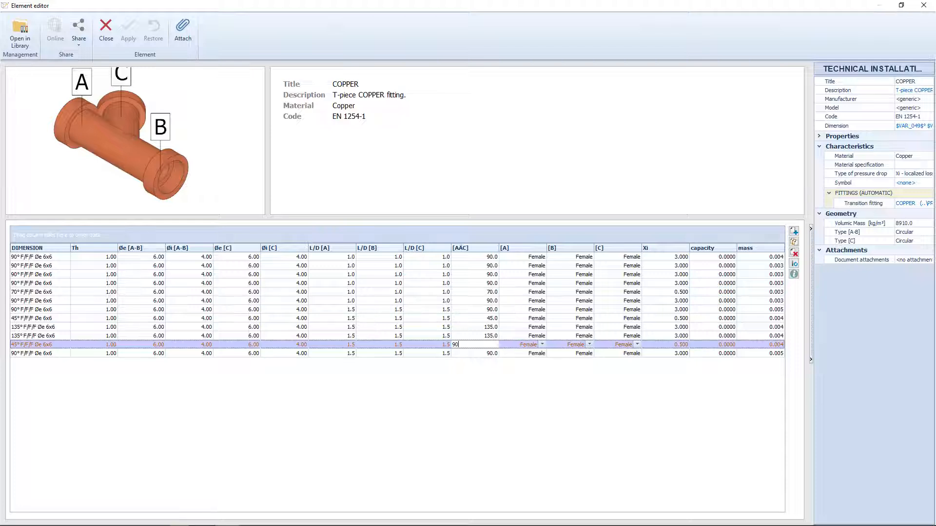
{"action": "key", "text": "Return"}
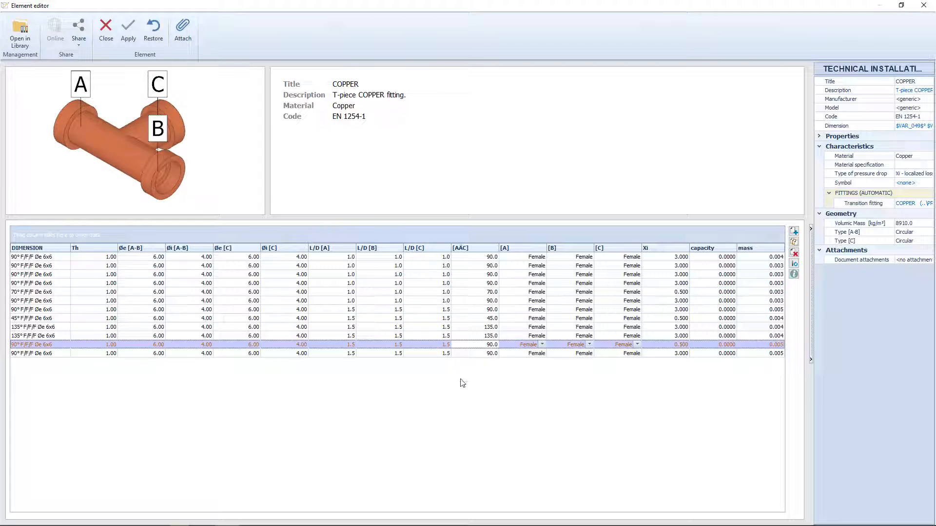
{"action": "left_click", "coordinate": [134, 30]}
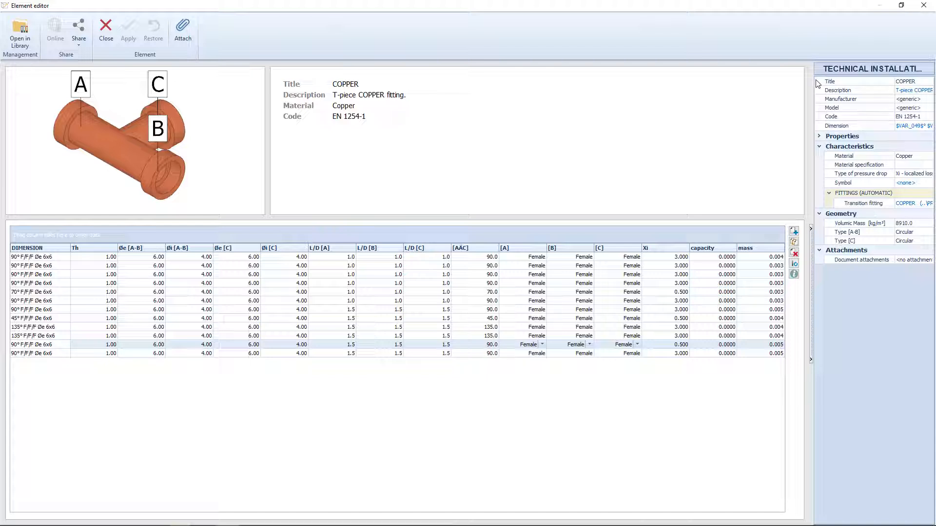
{"action": "left_click", "coordinate": [920, 82]}
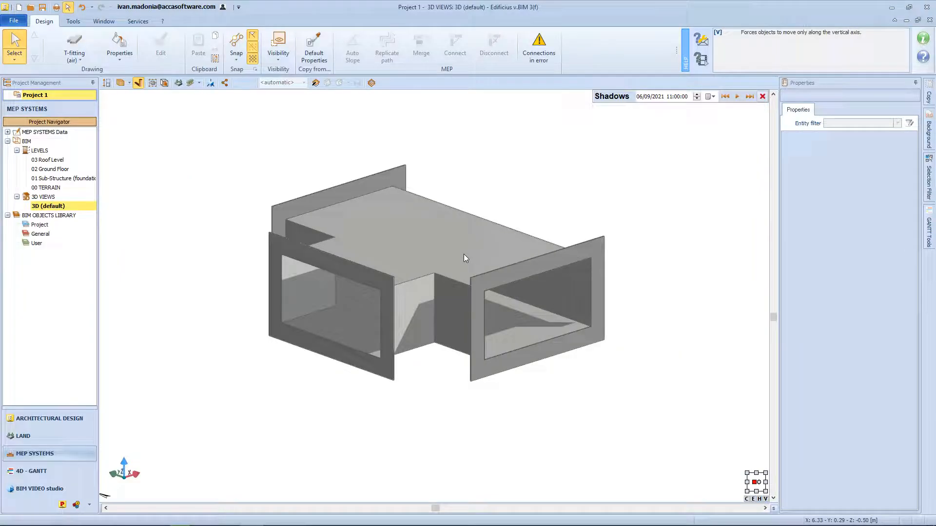
Open the rectangular air T-fitting's junction for editing and change the branch C profile type to Circular.
{"action": "left_click", "coordinate": [464, 254]}
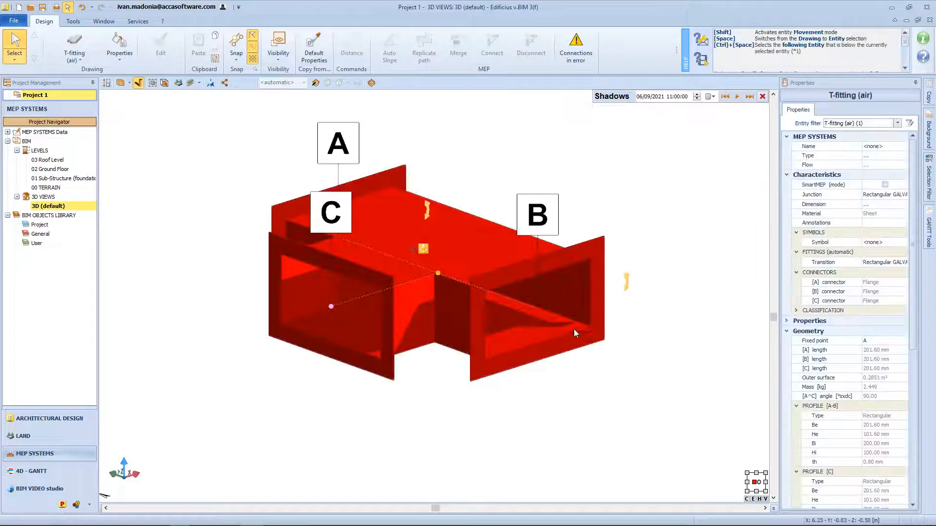
{"action": "left_click", "coordinate": [873, 195]}
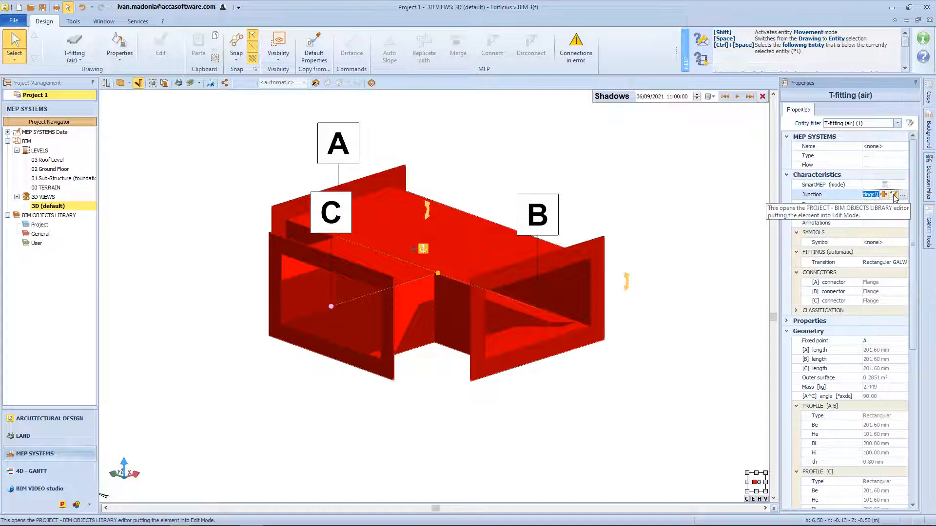
{"action": "left_click", "coordinate": [894, 195]}
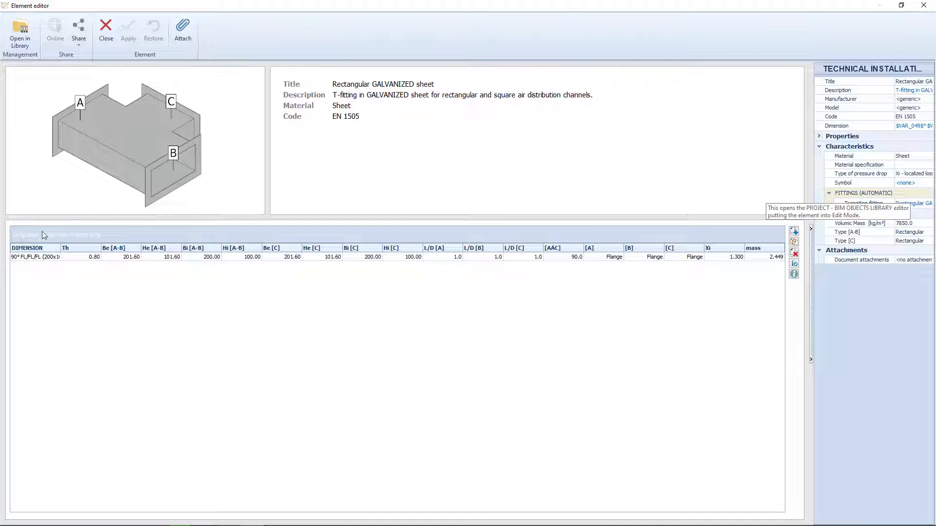
{"action": "left_click", "coordinate": [682, 257]}
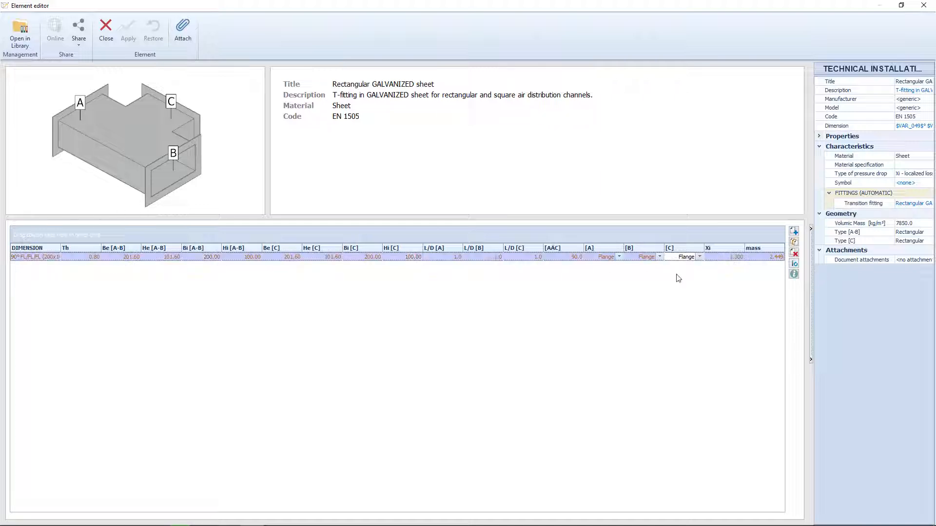
{"action": "left_click", "coordinate": [905, 241]}
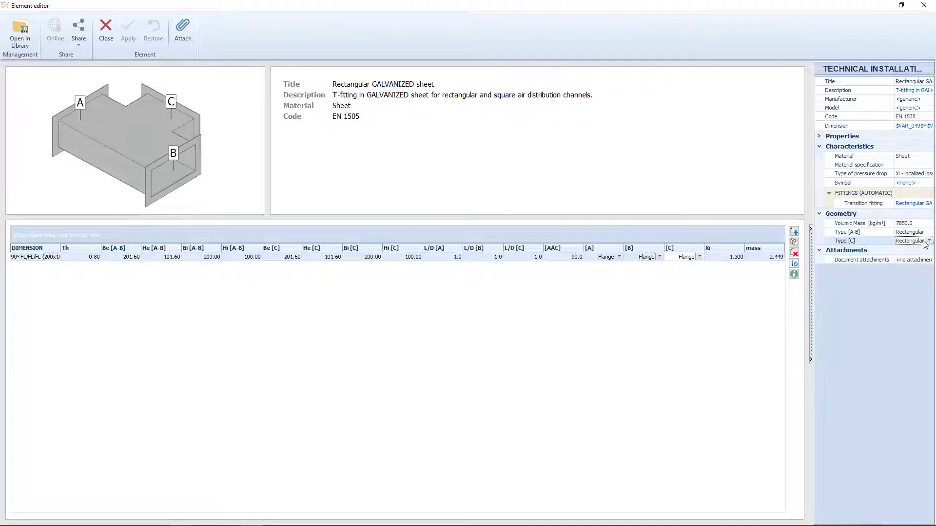
{"action": "left_click", "coordinate": [918, 240]}
{"action": "left_click", "coordinate": [911, 256]}
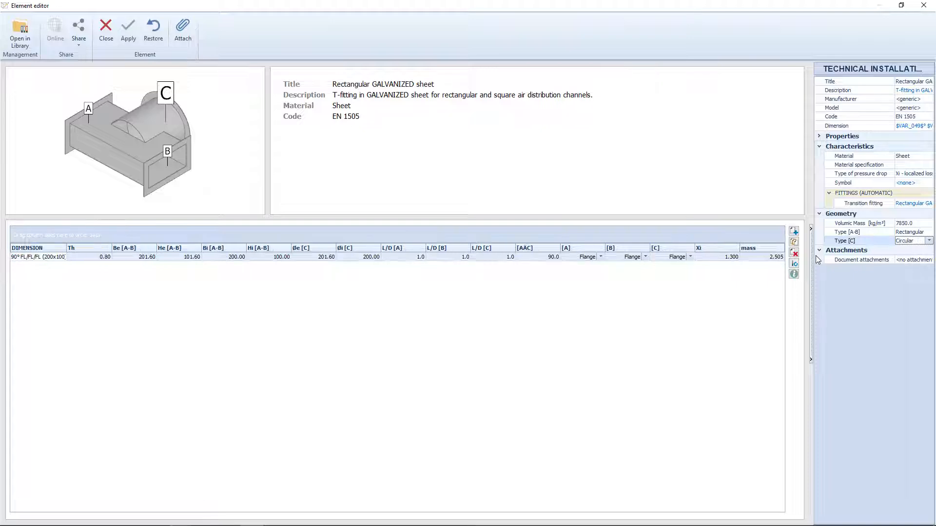
Set the outer diameter of the air T-fitting's branch C to 100 mm and apply the change to the library element.
{"action": "left_click", "coordinate": [313, 257]}
{"action": "left_click", "coordinate": [313, 257]}
{"action": "type", "text": "100"}
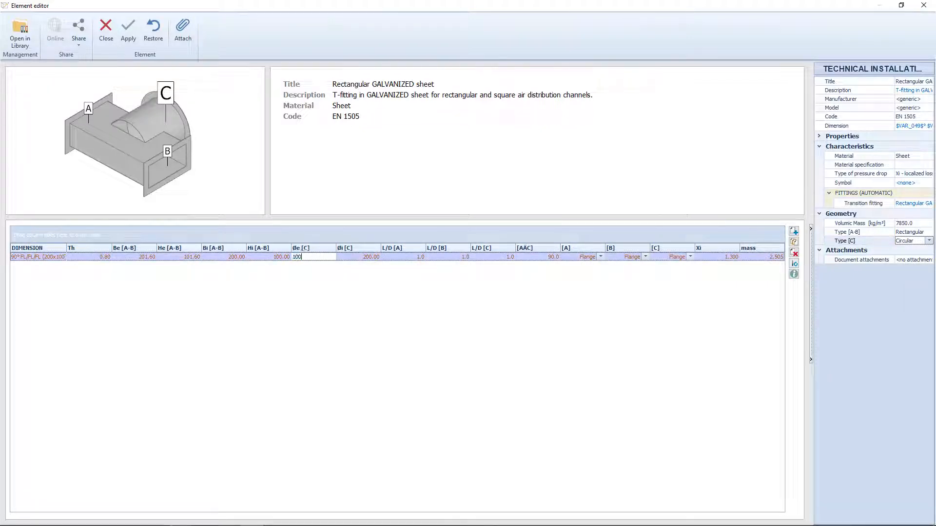
{"action": "key", "text": "Return"}
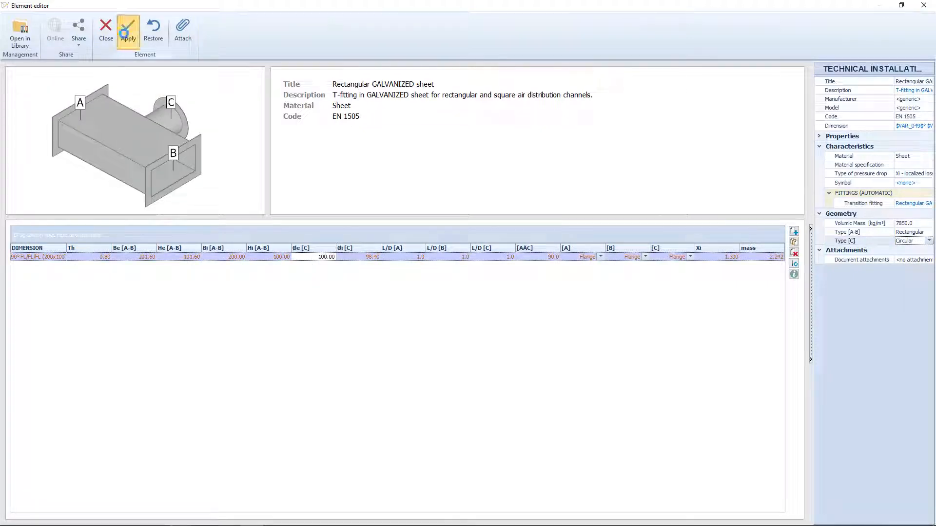
{"action": "left_click", "coordinate": [124, 33]}
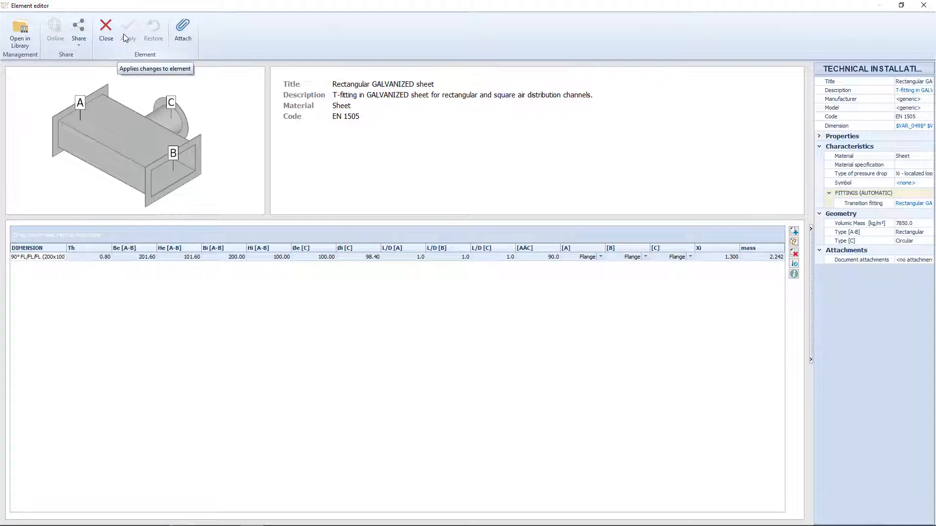
{"action": "left_click", "coordinate": [106, 29]}
{"action": "middle_click_drag", "start_coordinate": [204, 234], "coordinate": [267, 238]}
{"action": "scroll", "coordinate": [265, 240], "scroll_direction": "down", "scroll_amount": 3}
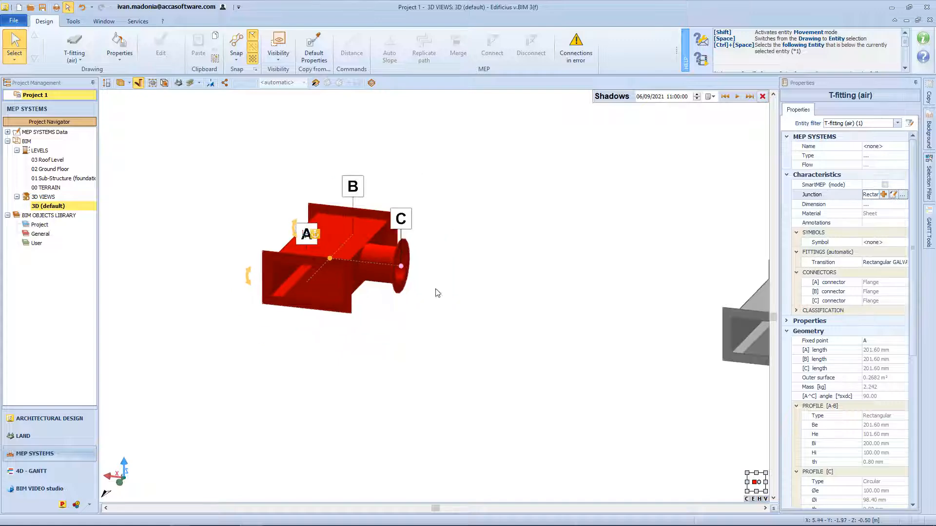
{"action": "middle_click_drag", "start_coordinate": [437, 292], "coordinate": [317, 296]}
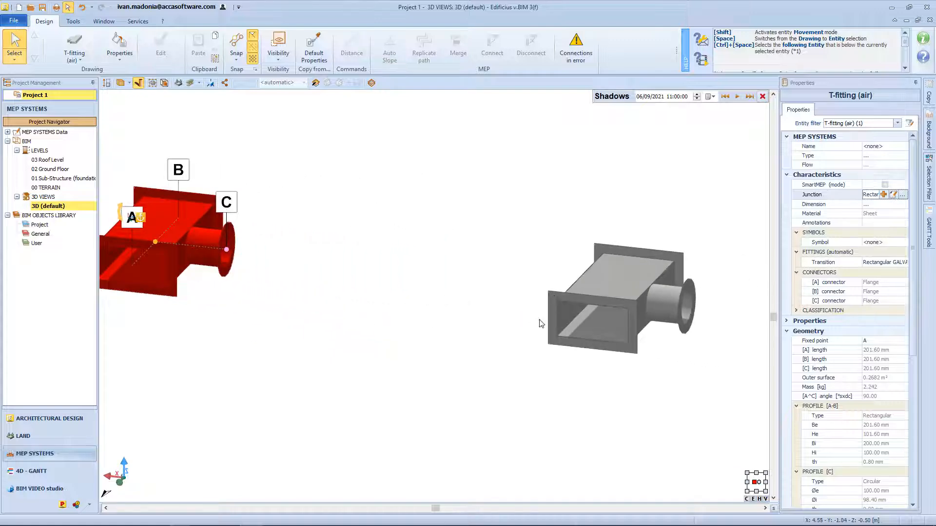